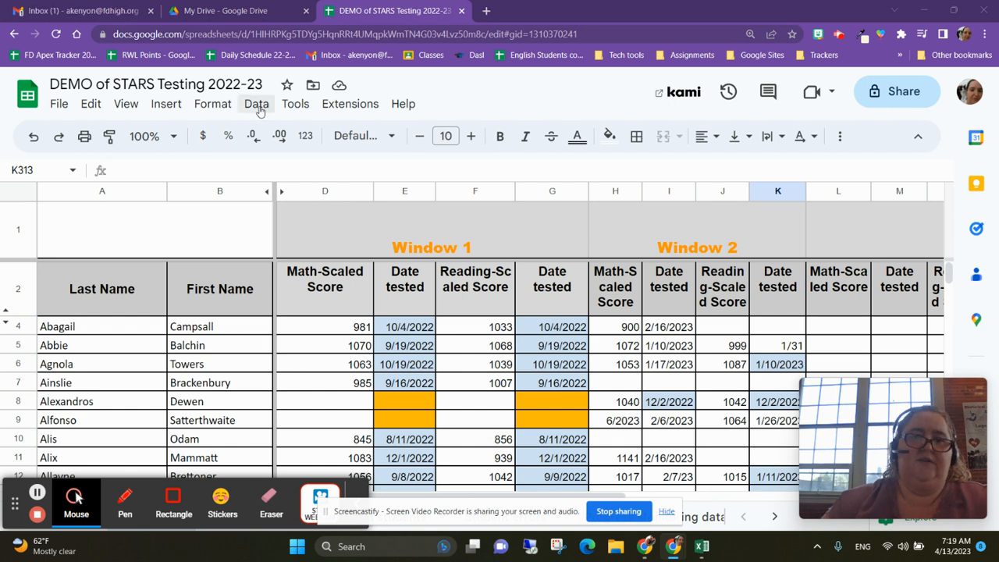
Try to create a filter over the entire sheet, starting from row 1.
{"action": "left_click", "coordinate": [257, 106]}
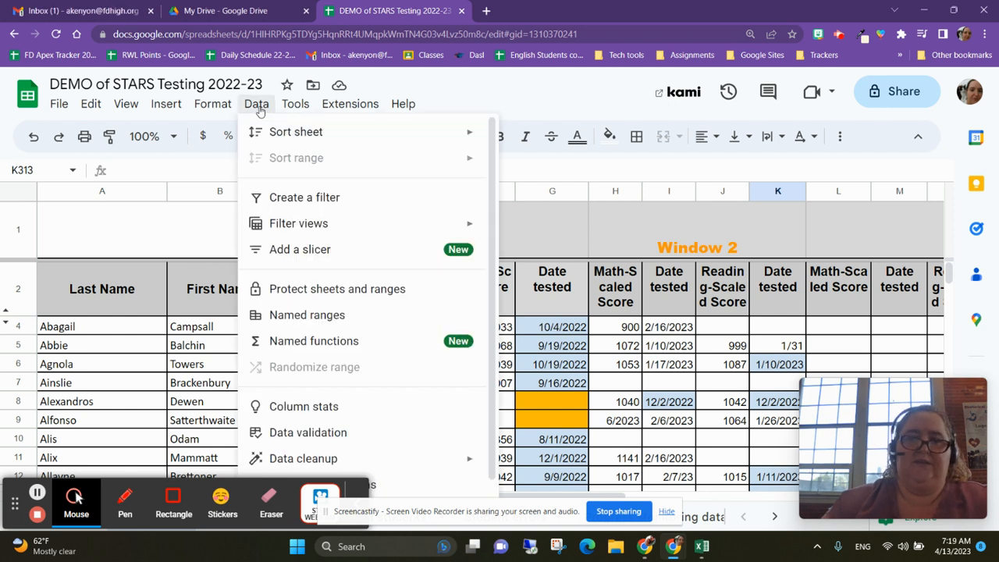
{"action": "left_click", "coordinate": [274, 204]}
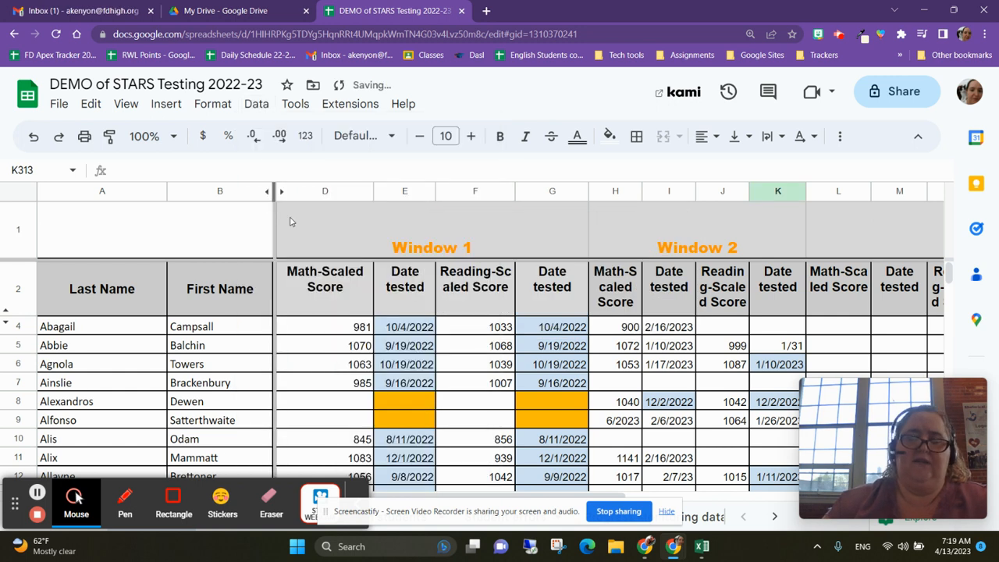
{"action": "left_click", "coordinate": [24, 199]}
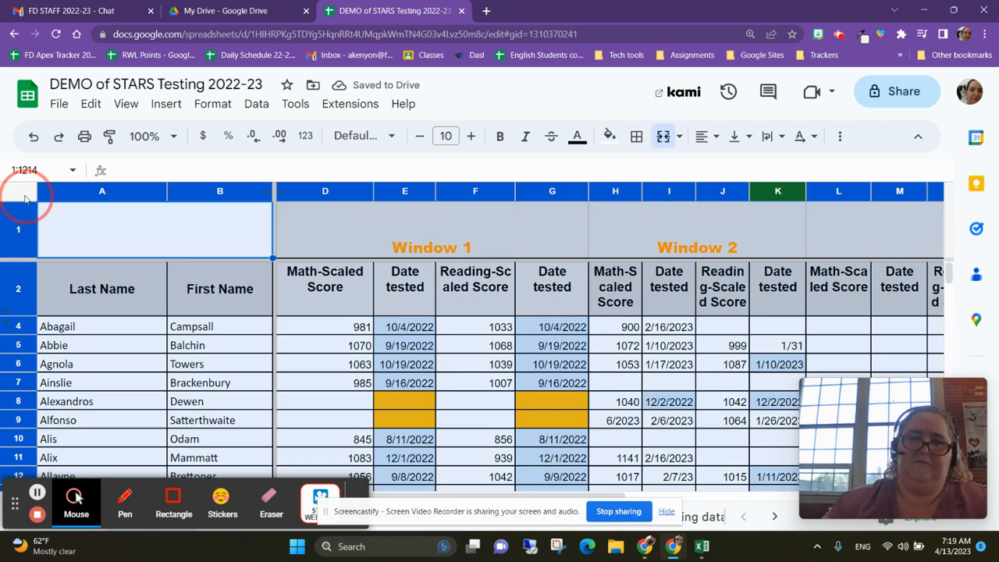
{"action": "left_click", "coordinate": [257, 104]}
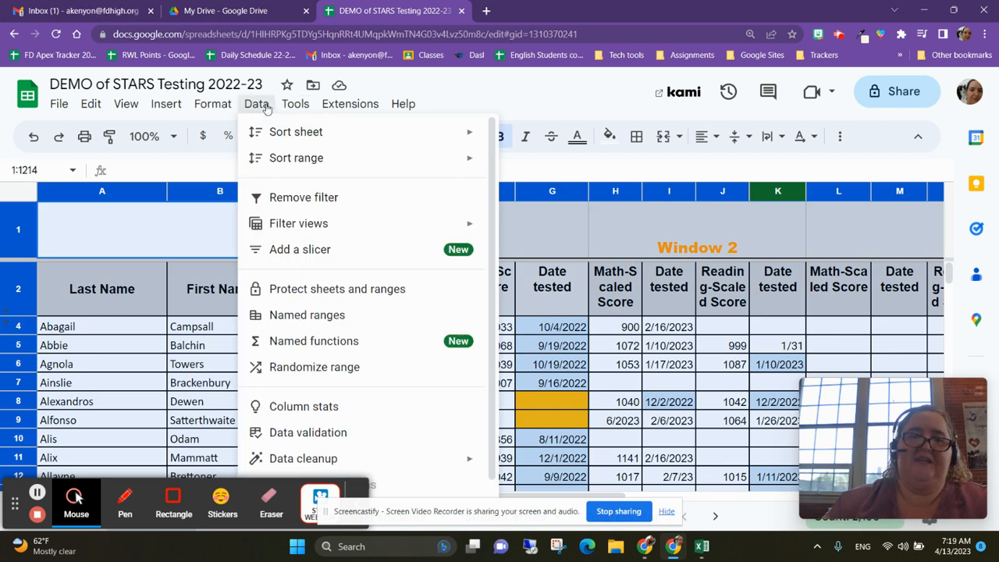
{"action": "left_click", "coordinate": [301, 198]}
{"action": "left_click", "coordinate": [257, 104]}
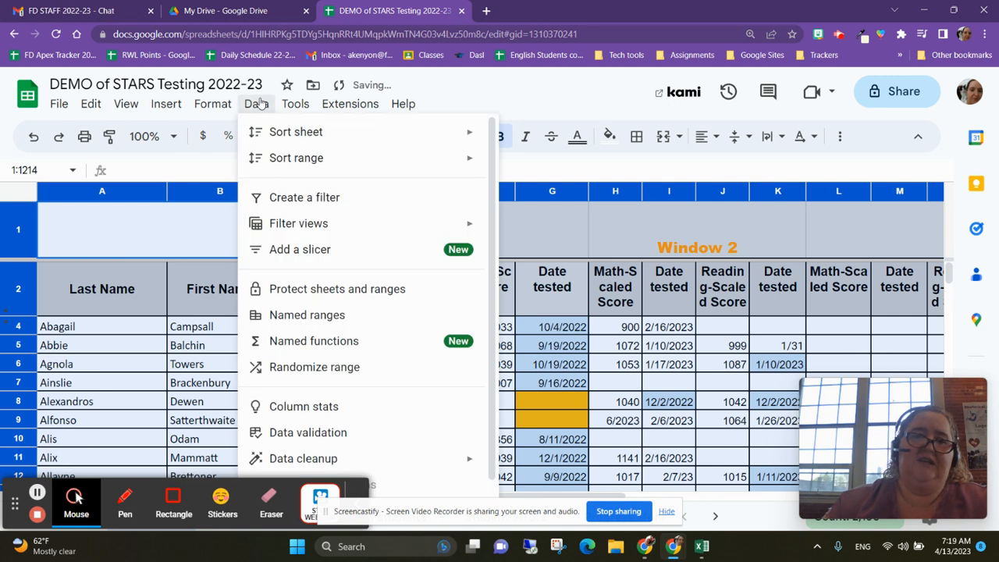
{"action": "left_click", "coordinate": [282, 205]}
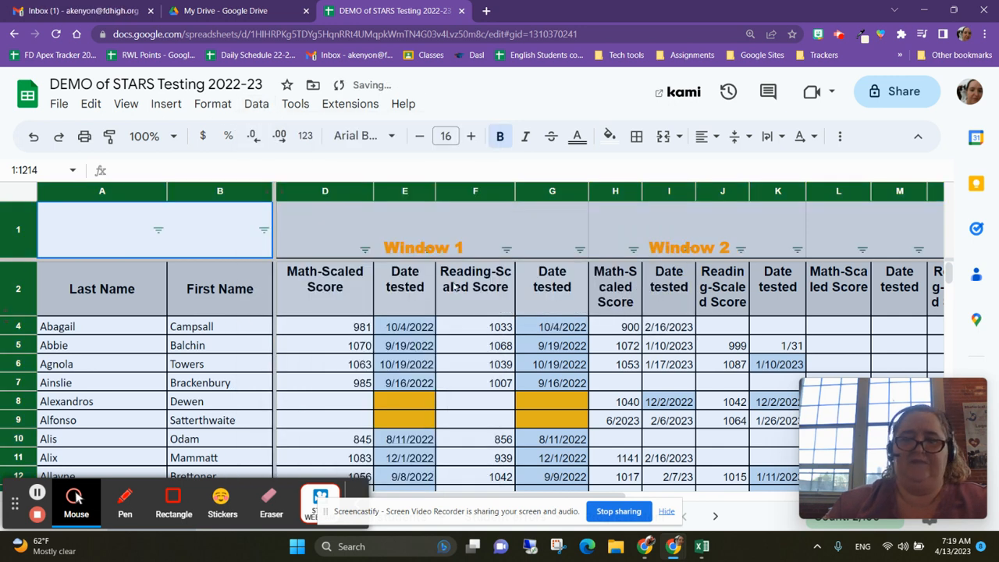
{"action": "left_click", "coordinate": [312, 230]}
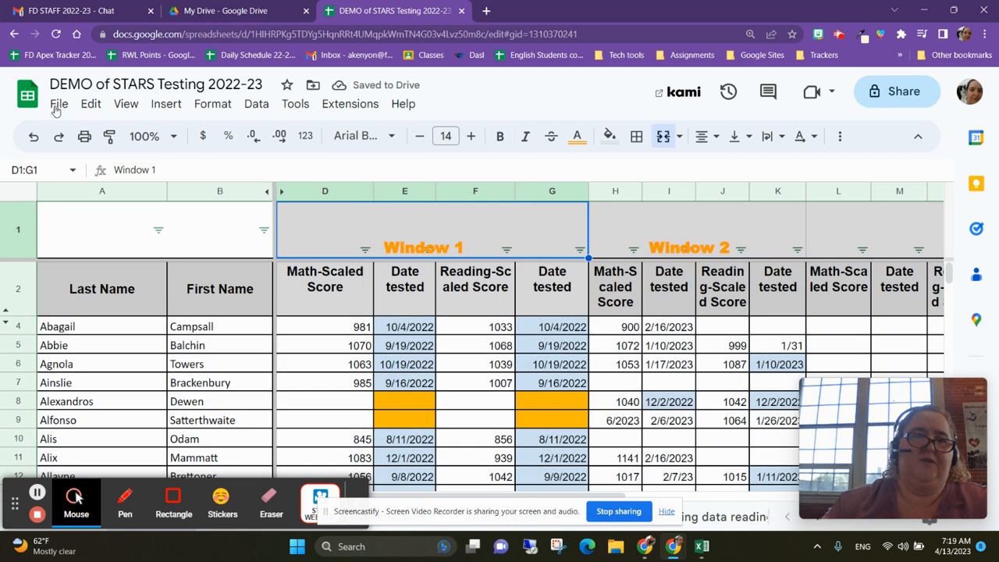
{"action": "left_click", "coordinate": [34, 136]}
Create a filter on rows 2 through 273 so that row 2 serves as the header row.
{"action": "left_click", "coordinate": [13, 290]}
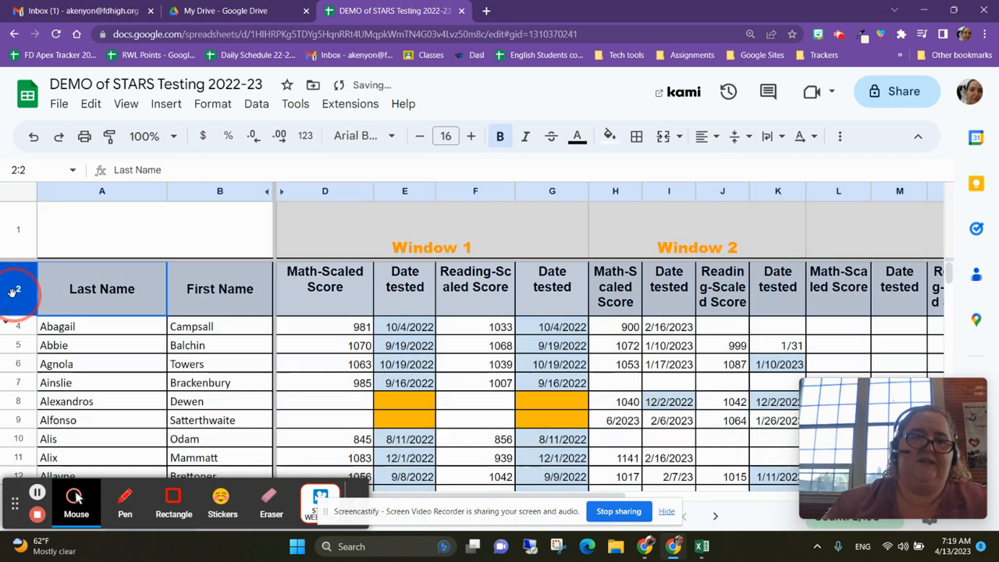
{"action": "scroll", "coordinate": [500, 344], "scroll_direction": "down", "scroll_amount": 1}
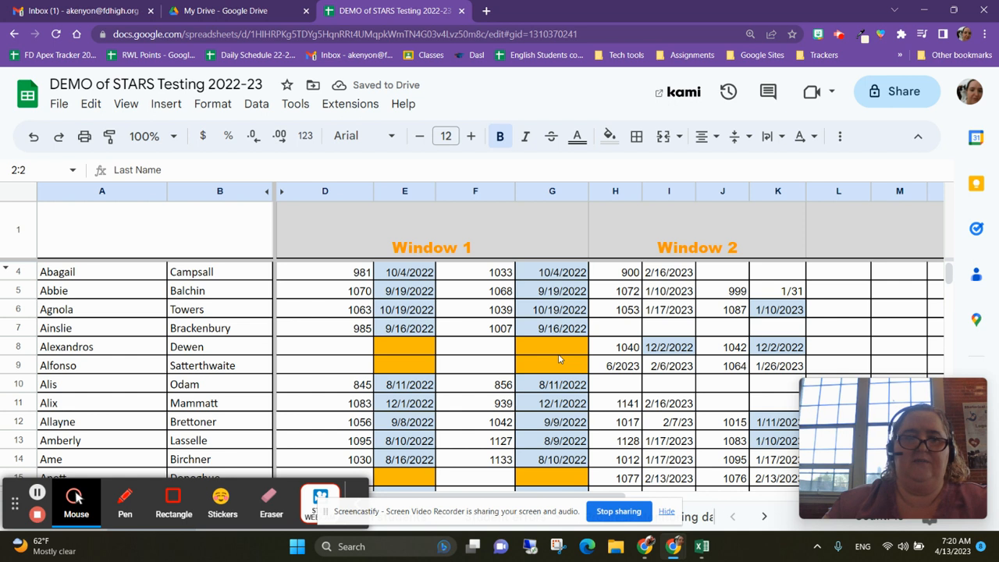
{"action": "left_click", "coordinate": [558, 353]}
{"action": "scroll", "coordinate": [41, 308], "scroll_direction": "up", "scroll_amount": 1}
{"action": "left_click_drag", "start_coordinate": [17, 286], "coordinate": [18, 327]}
{"action": "scroll", "coordinate": [76, 289], "scroll_direction": "up", "scroll_amount": 15}
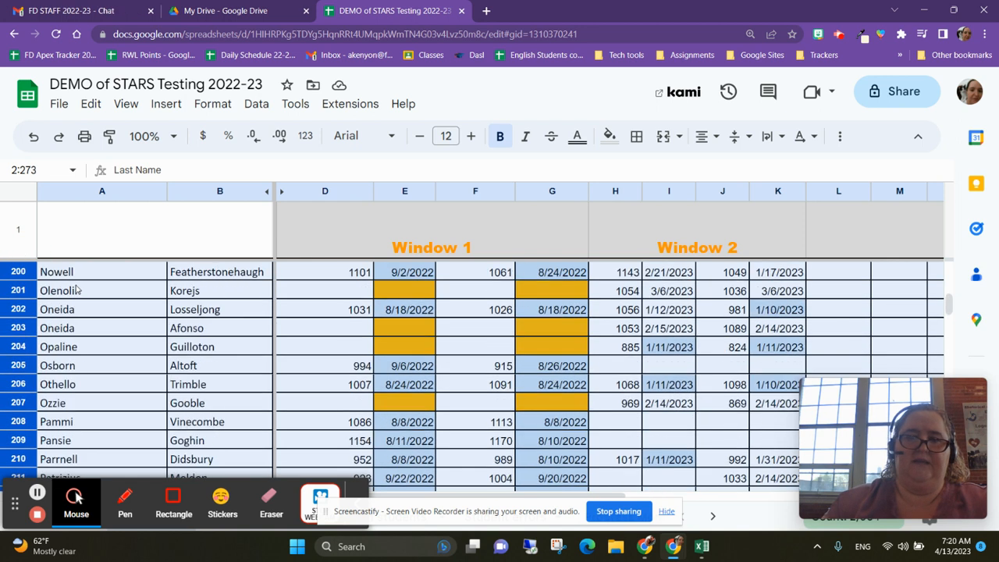
{"action": "scroll", "coordinate": [77, 288], "scroll_direction": "up", "scroll_amount": 20}
{"action": "scroll", "coordinate": [82, 287], "scroll_direction": "up", "scroll_amount": 20}
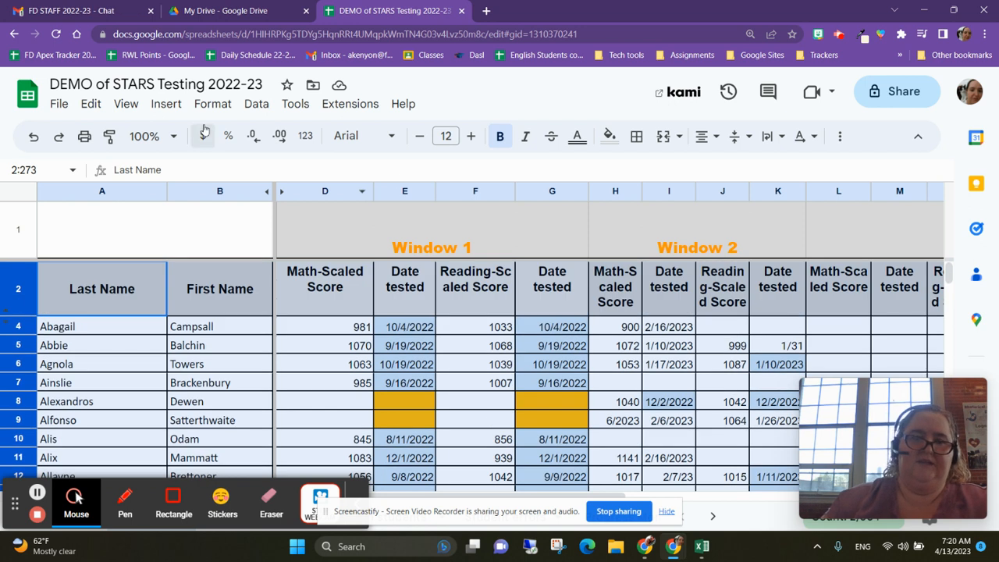
{"action": "left_click", "coordinate": [258, 105]}
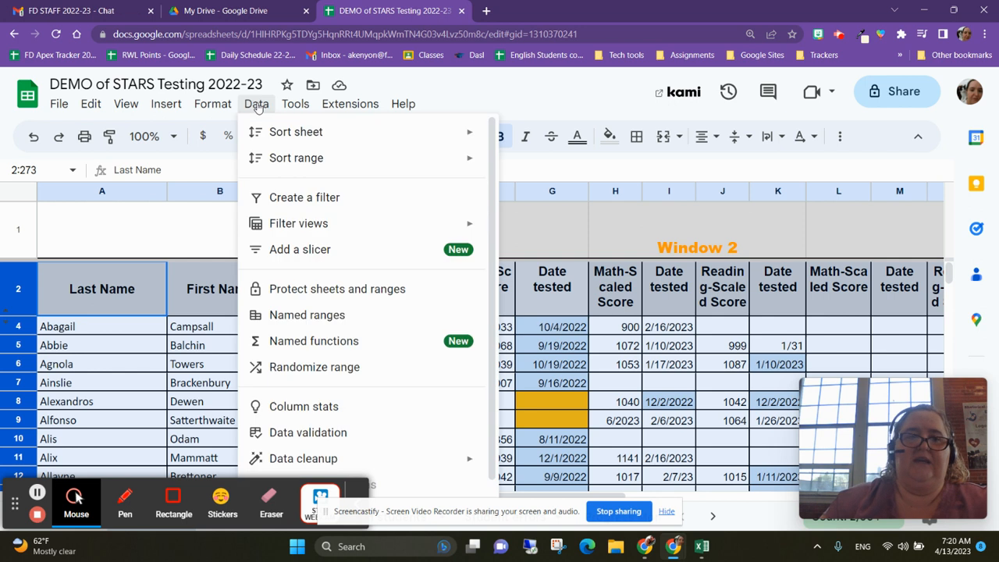
{"action": "left_click", "coordinate": [277, 205]}
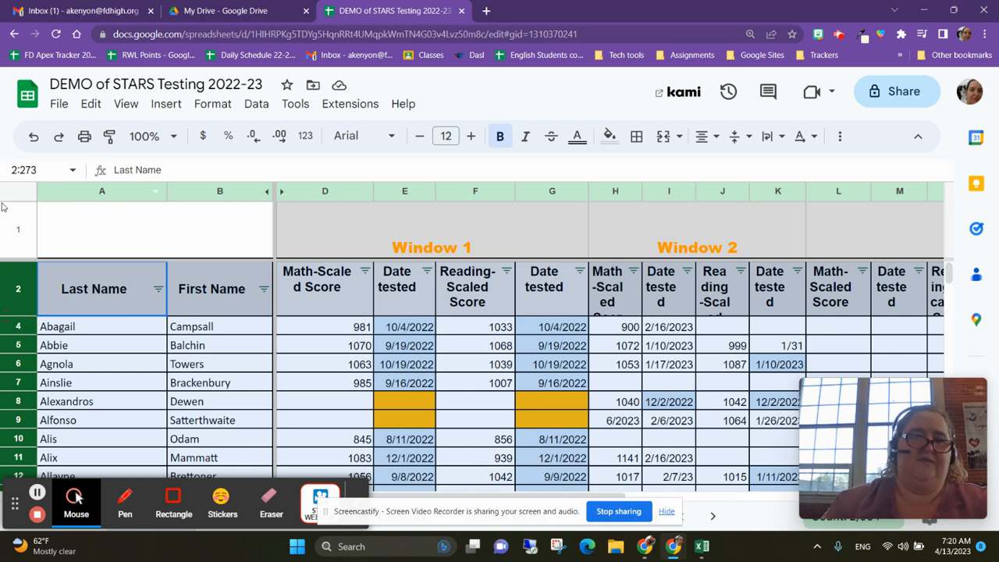
{"action": "left_click", "coordinate": [32, 194]}
{"action": "left_click", "coordinate": [104, 222]}
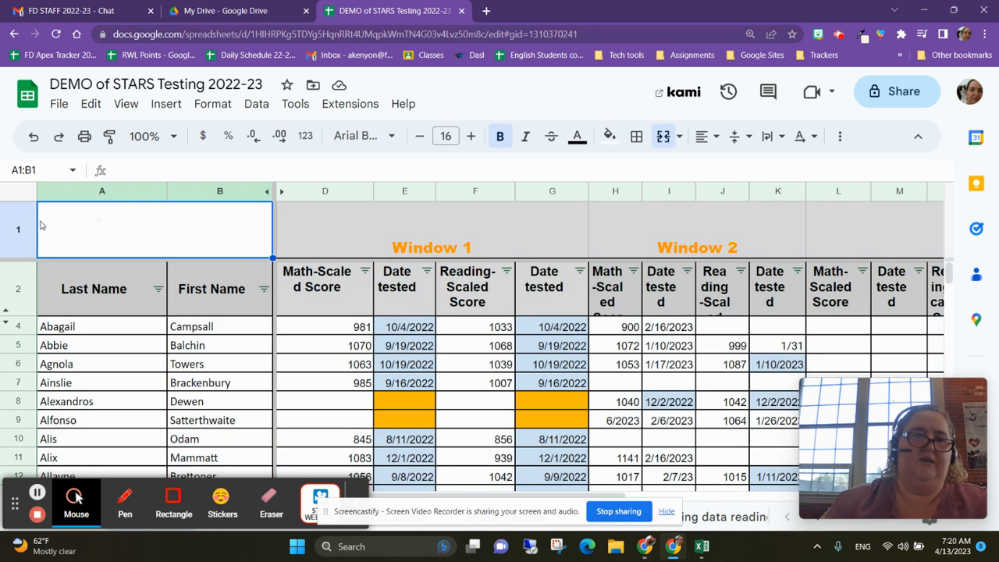
{"action": "left_click", "coordinate": [11, 194]}
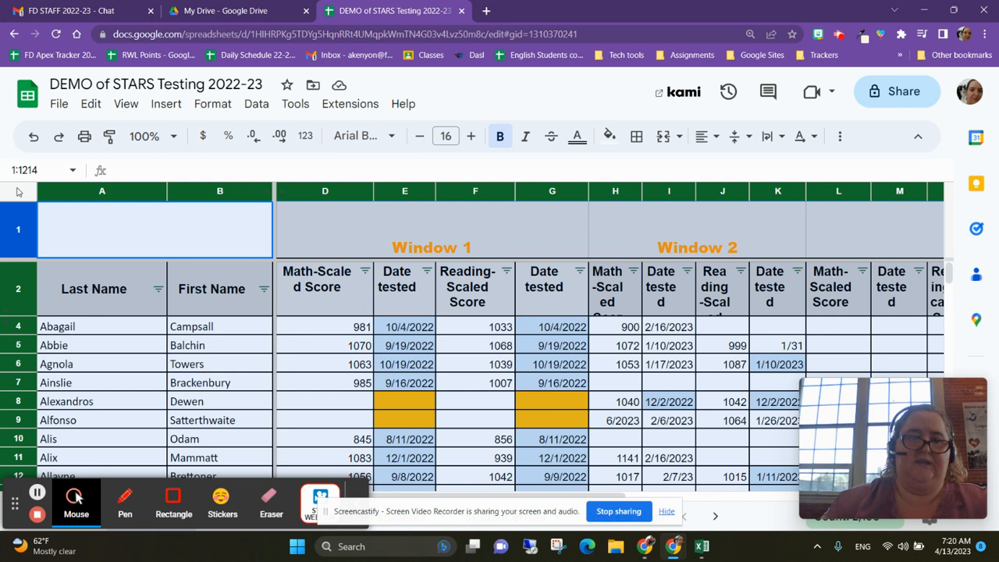
{"action": "left_click", "coordinate": [117, 234]}
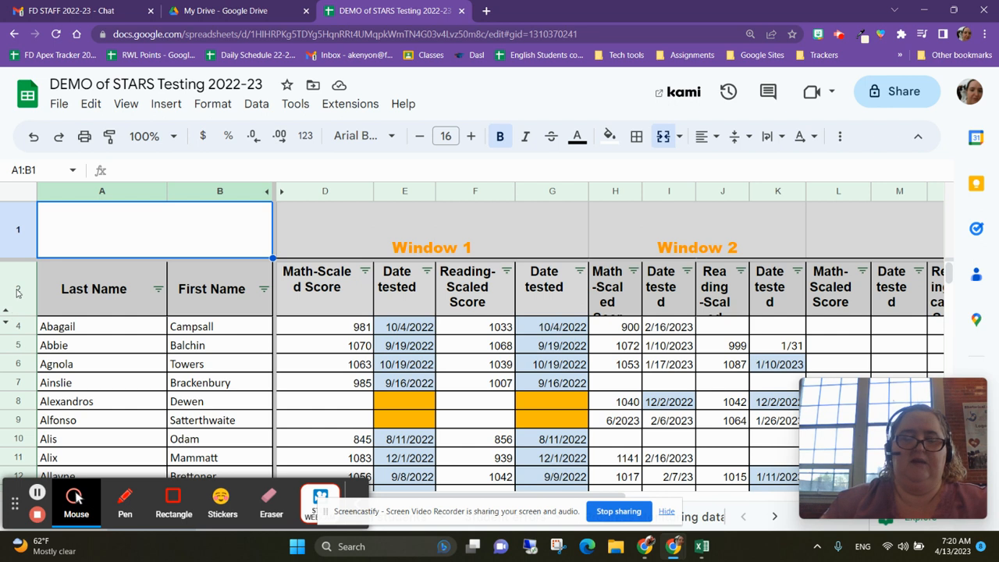
Filter the Window 1 math "Date tested" column (E) by the fill color #FBBC04.
{"action": "left_click", "coordinate": [427, 271]}
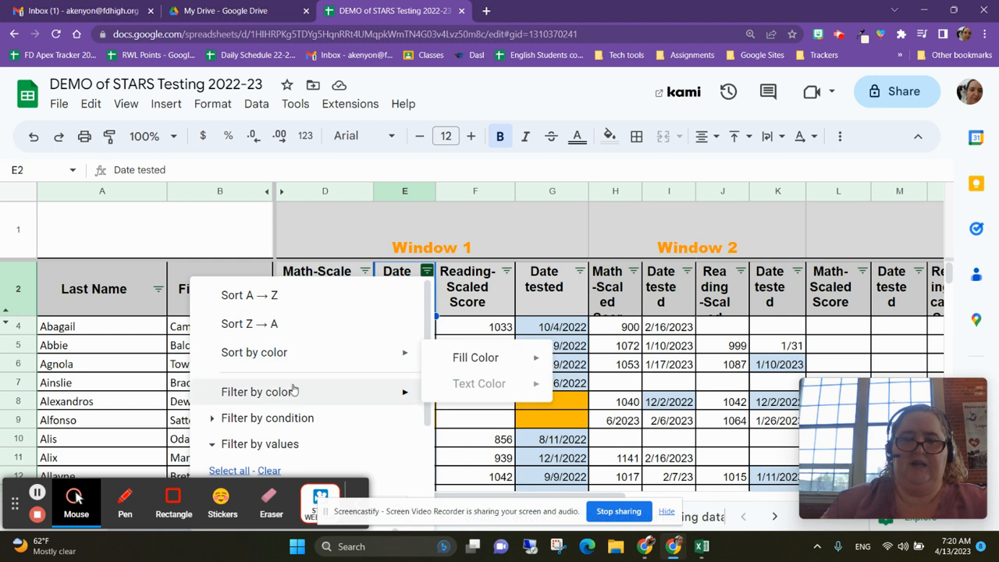
{"action": "mouse_move", "coordinate": [292, 388]}
{"action": "mouse_move", "coordinate": [485, 422]}
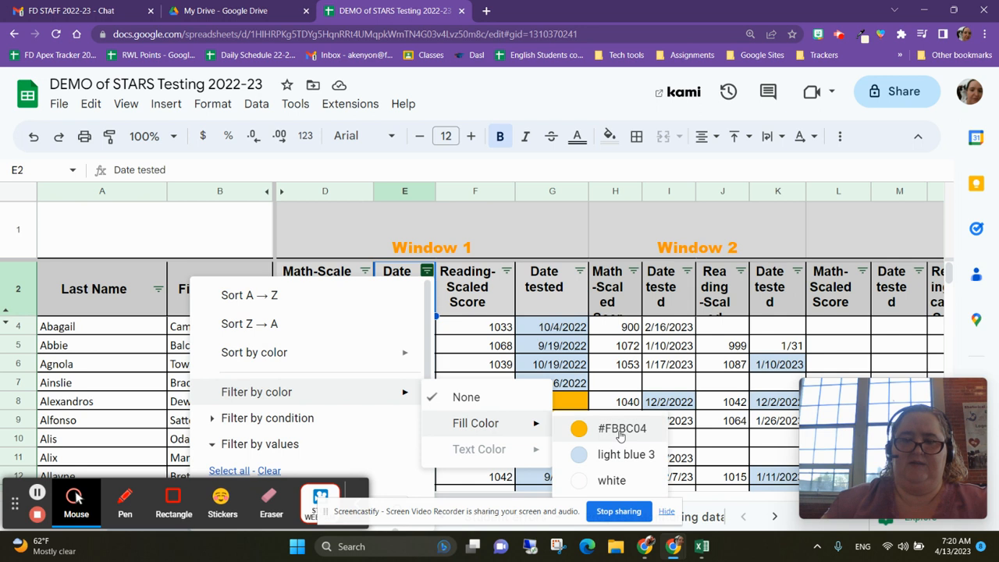
{"action": "left_click", "coordinate": [620, 431]}
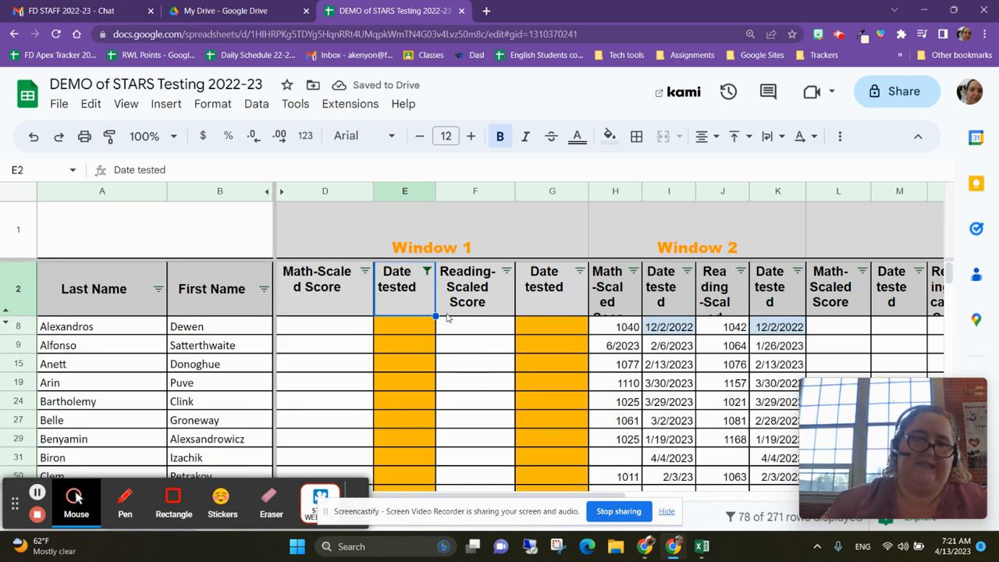
Clear the color filter from the Window 1 math "Date tested" column (E).
{"action": "left_click", "coordinate": [427, 273]}
{"action": "mouse_move", "coordinate": [375, 394]}
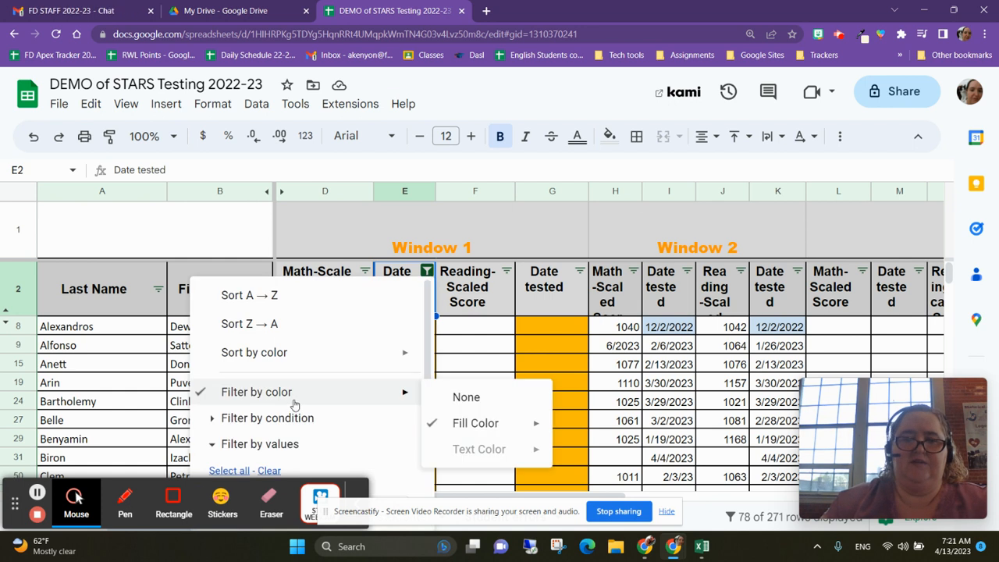
{"action": "left_click", "coordinate": [467, 398]}
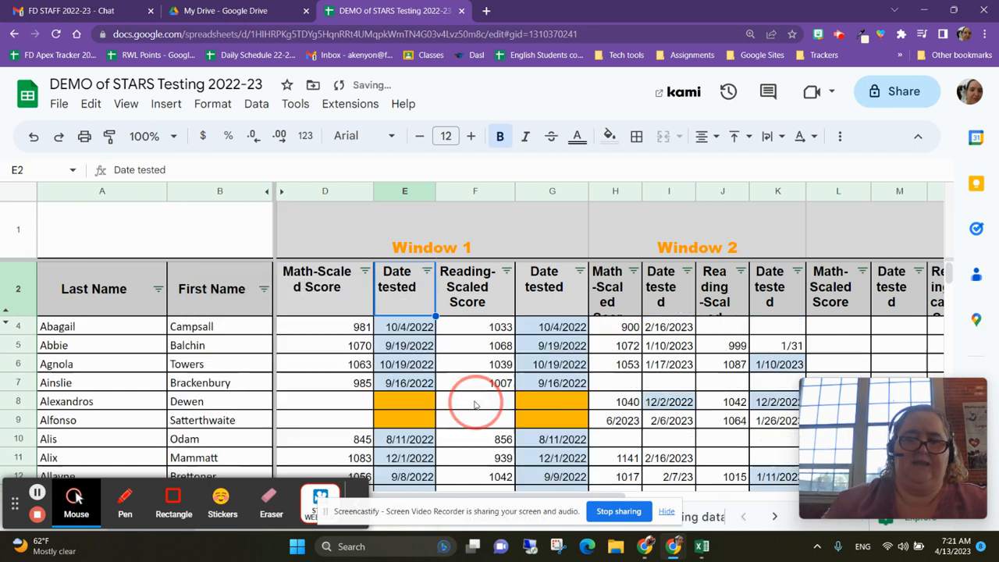
Filter the Window 1 reading "Date tested" column (G) by the orange fill color and check the filtered rows, including the reading score cell F175.
{"action": "left_click", "coordinate": [579, 271]}
{"action": "mouse_move", "coordinate": [499, 392]}
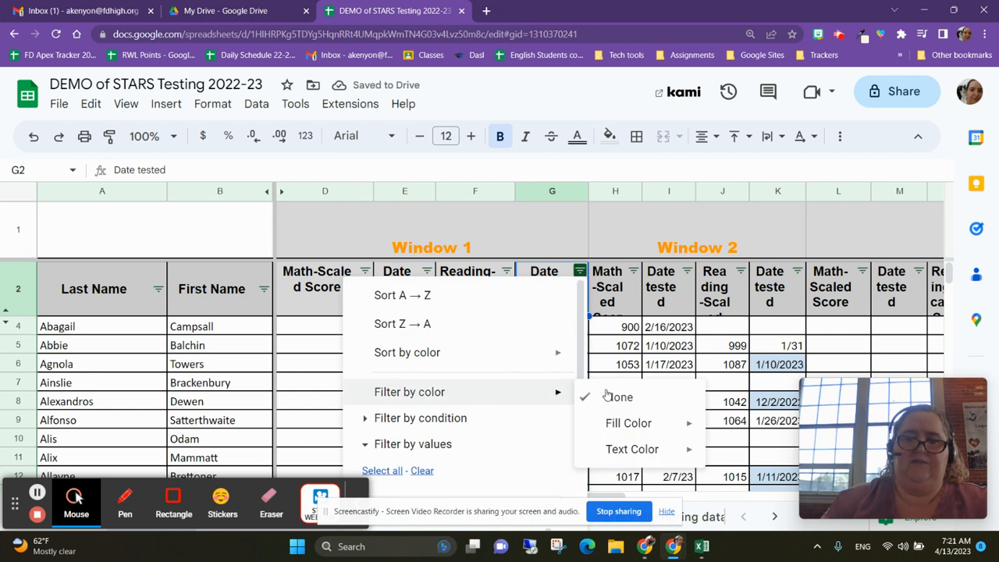
{"action": "mouse_move", "coordinate": [640, 422]}
{"action": "left_click", "coordinate": [760, 434]}
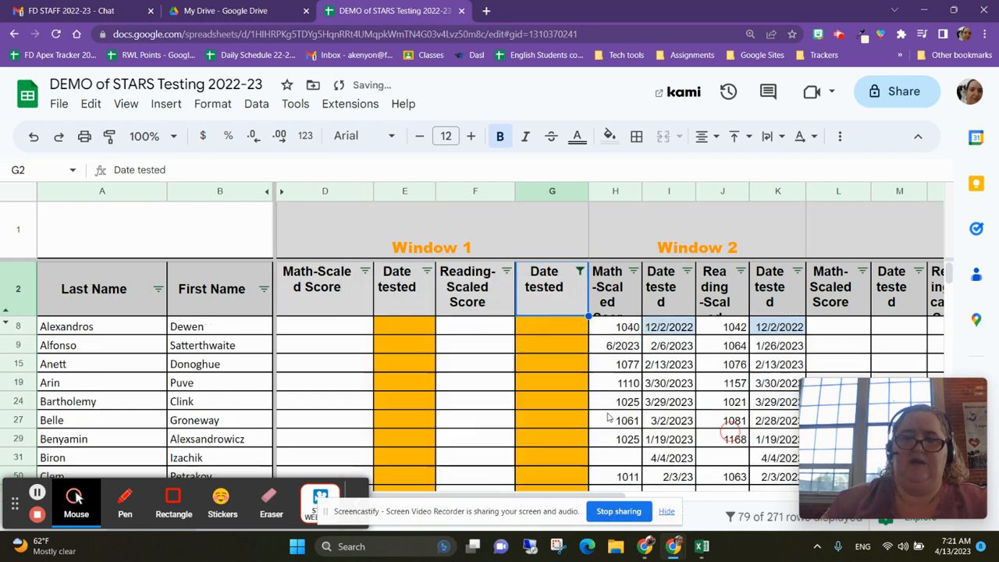
{"action": "scroll", "coordinate": [457, 341], "scroll_direction": "down", "scroll_amount": 14}
{"action": "scroll", "coordinate": [458, 340], "scroll_direction": "up", "scroll_amount": 3}
{"action": "scroll", "coordinate": [459, 341], "scroll_direction": "up", "scroll_amount": 2}
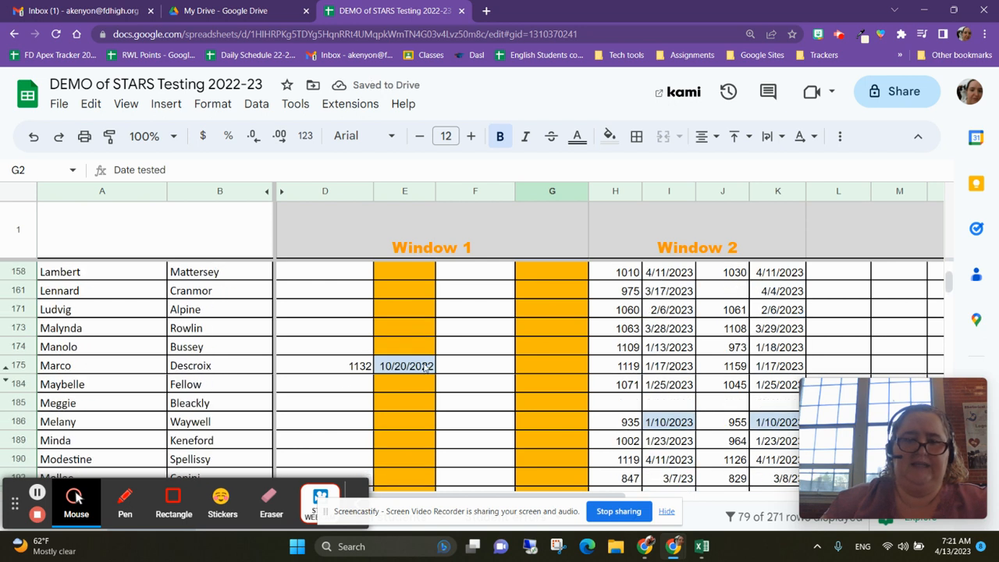
{"action": "left_click", "coordinate": [499, 372]}
{"action": "scroll", "coordinate": [479, 357], "scroll_direction": "up", "scroll_amount": 10}
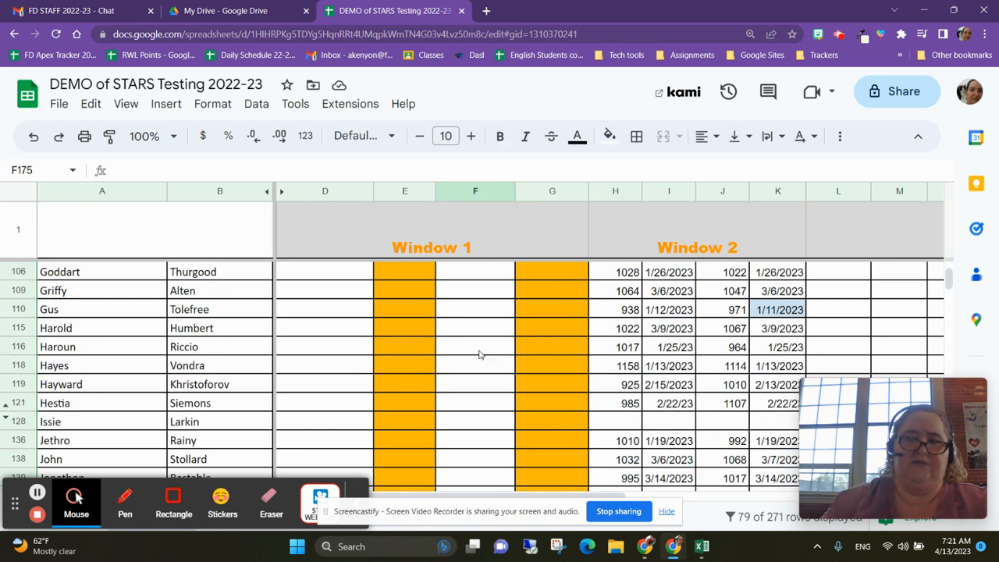
{"action": "scroll", "coordinate": [477, 354], "scroll_direction": "up", "scroll_amount": 2}
Clear the color filter from the Window 1 reading "Date tested" column (G).
{"action": "left_click", "coordinate": [579, 270]}
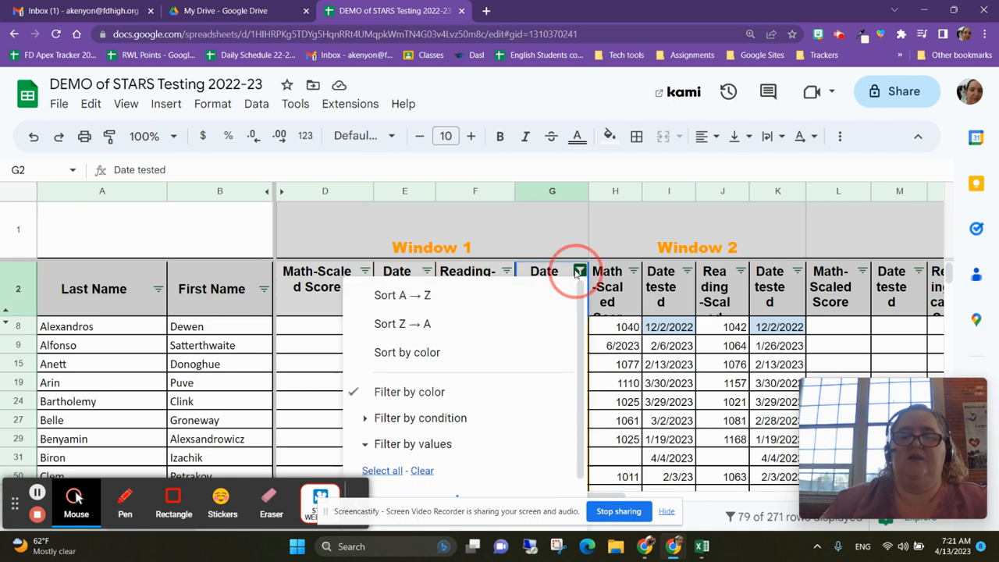
{"action": "mouse_move", "coordinate": [419, 391]}
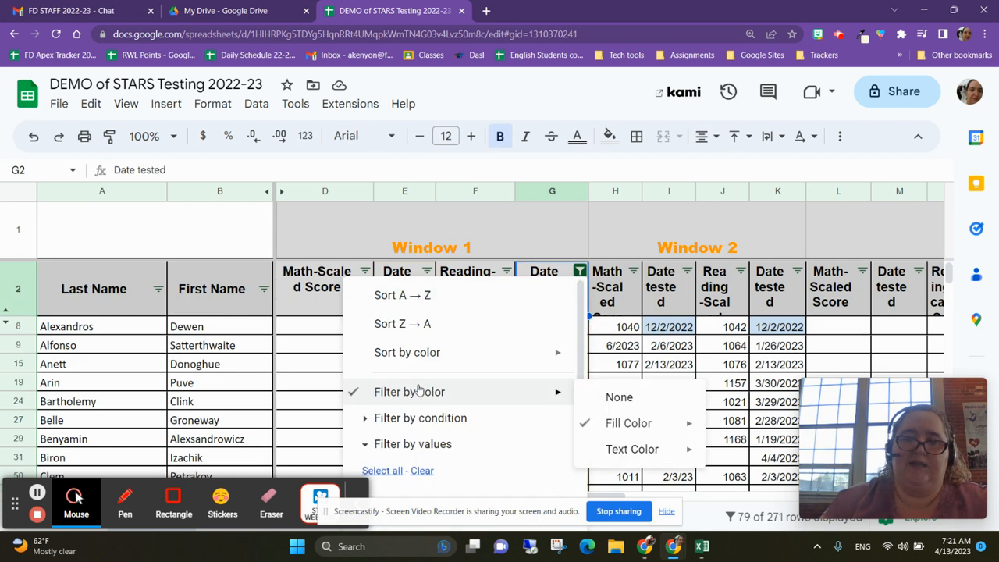
{"action": "left_click", "coordinate": [638, 398]}
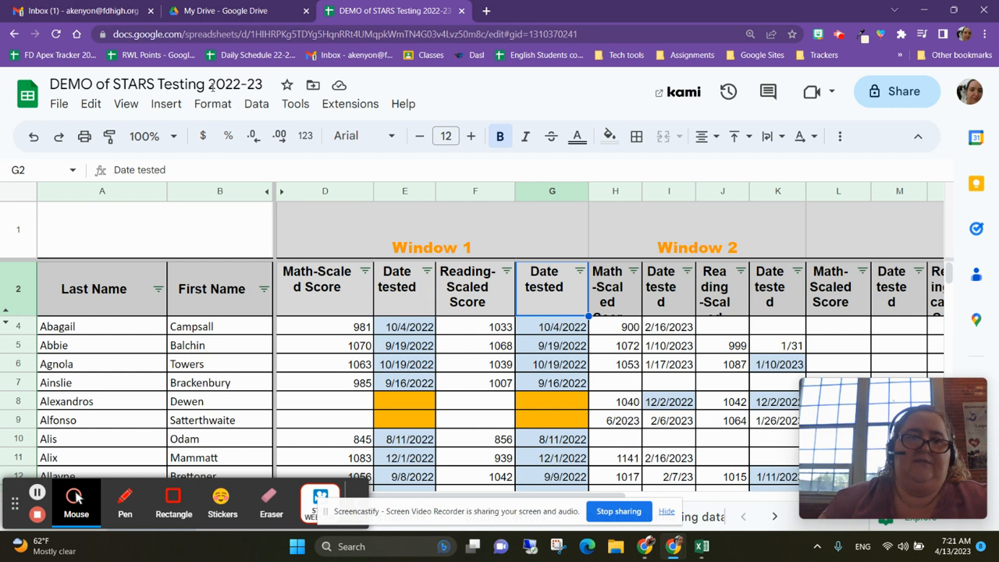
Try to create a new filter view from the current sheet.
{"action": "left_click", "coordinate": [255, 105]}
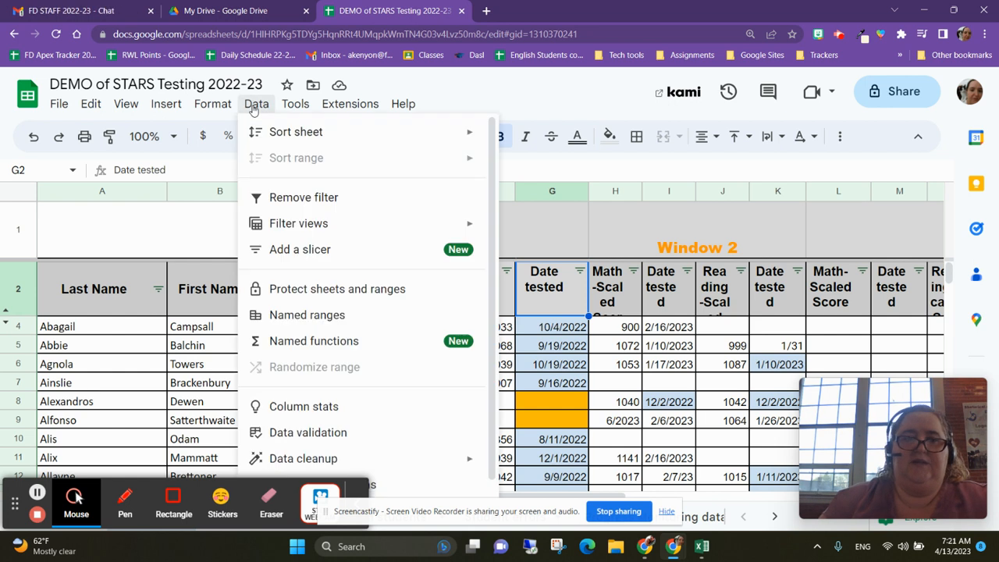
{"action": "mouse_move", "coordinate": [304, 236]}
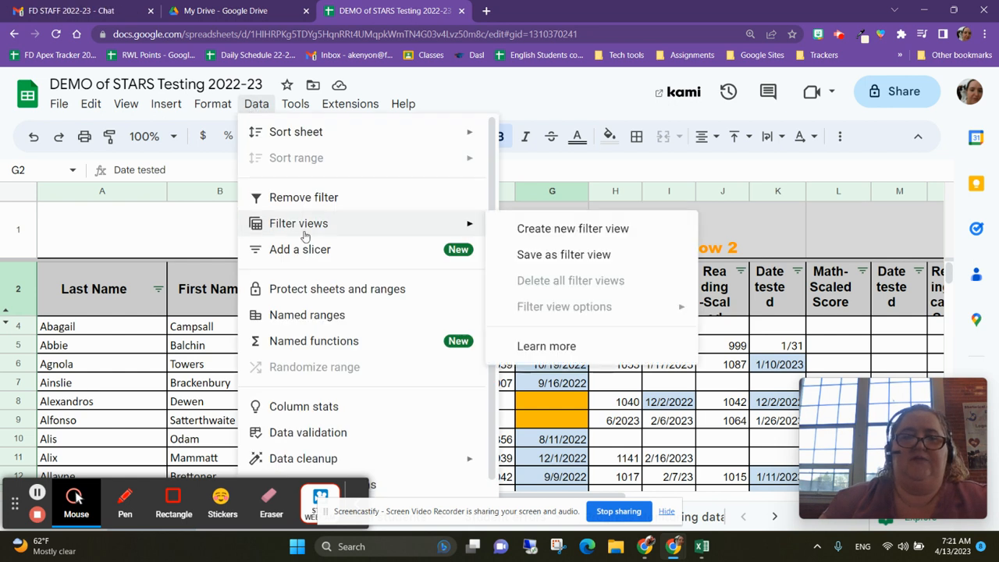
{"action": "left_click", "coordinate": [515, 226]}
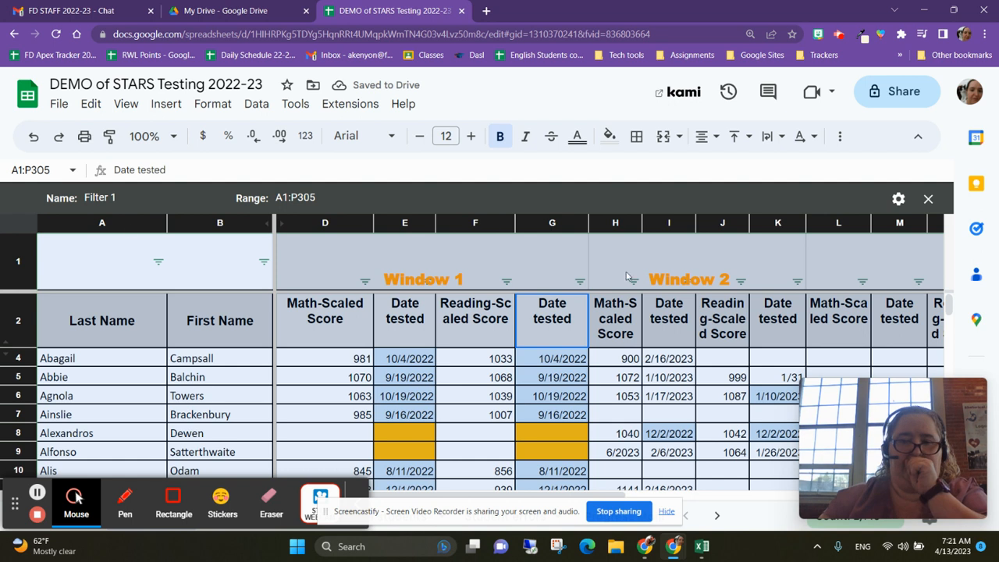
{"action": "left_click", "coordinate": [33, 136]}
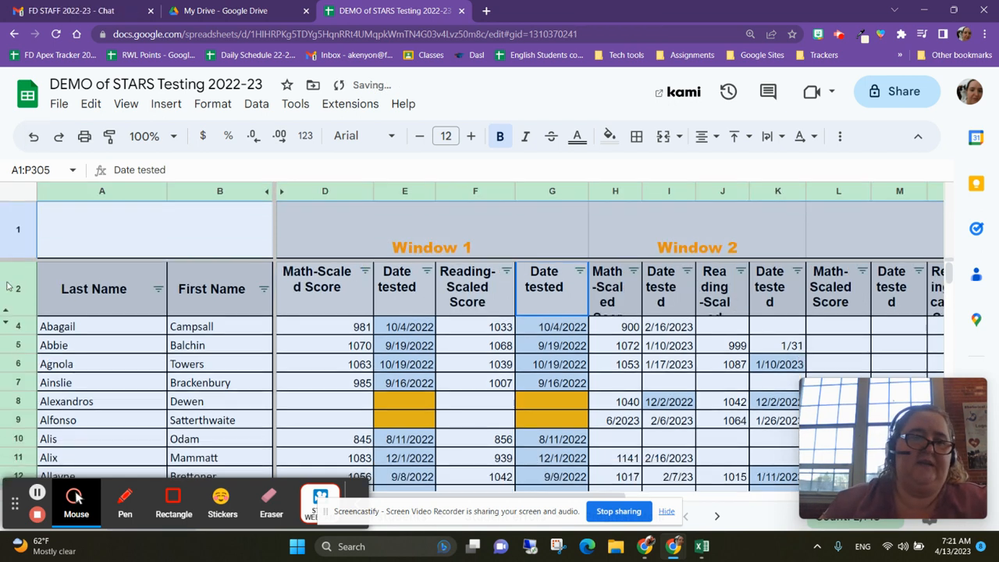
Select the sheet's rows from the row 2 headers down through row 171.
{"action": "left_click", "coordinate": [8, 288]}
{"action": "left_click_drag", "start_coordinate": [8, 287], "coordinate": [11, 358]}
{"action": "left_click_drag", "start_coordinate": [7, 397], "coordinate": [75, 497]}
{"action": "left_click", "coordinate": [92, 361]}
{"action": "left_click", "coordinate": [18, 308]}
{"action": "scroll", "coordinate": [136, 367], "scroll_direction": "up", "scroll_amount": 10}
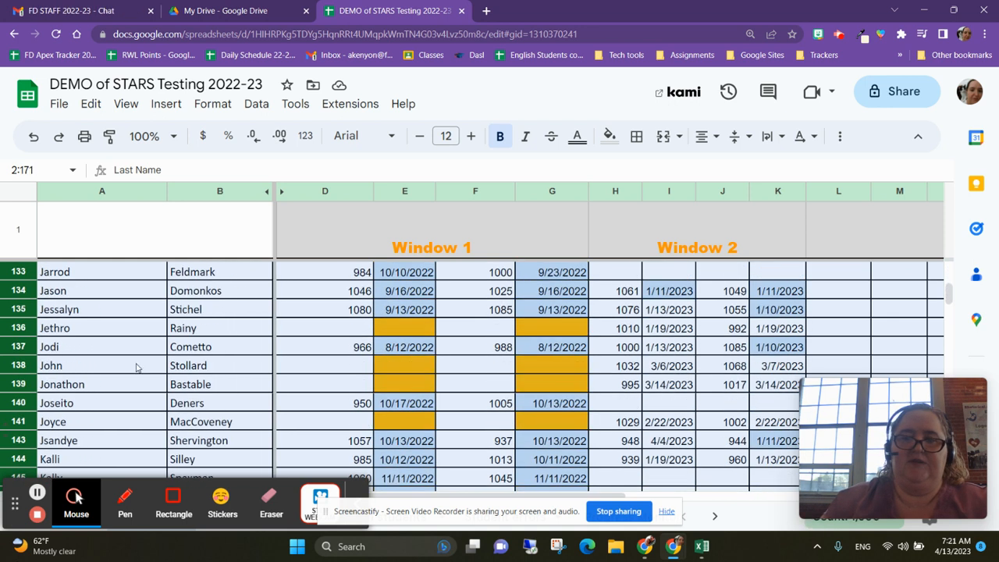
{"action": "scroll", "coordinate": [136, 368], "scroll_direction": "up", "scroll_amount": 20}
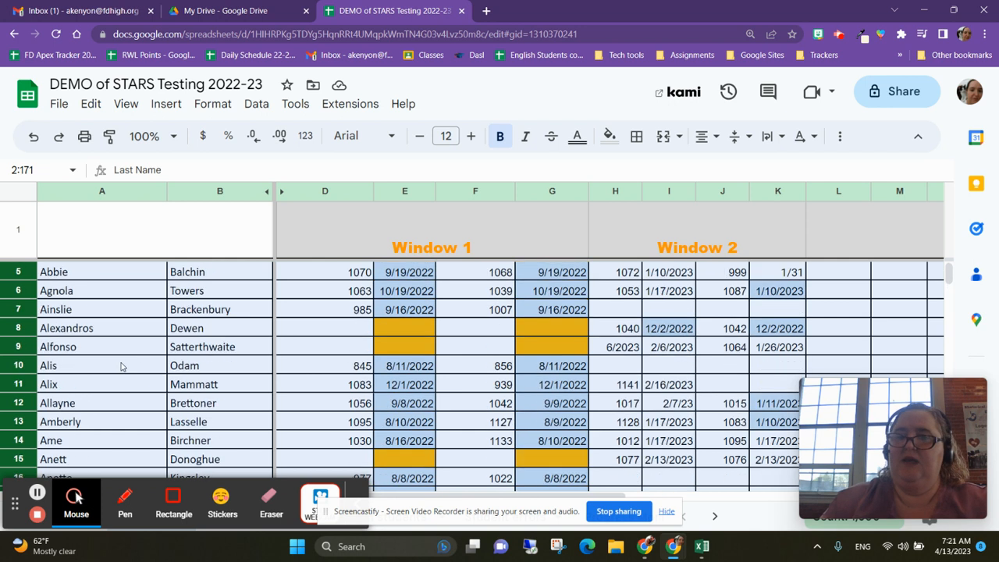
{"action": "scroll", "coordinate": [122, 367], "scroll_direction": "up", "scroll_amount": 2}
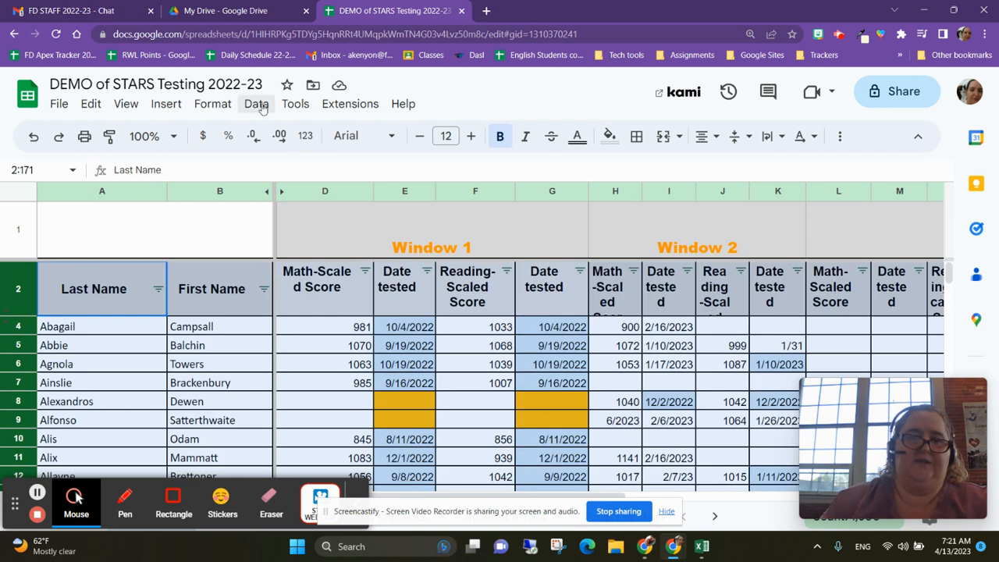
Remove the existing filter from the sheet.
{"action": "left_click", "coordinate": [258, 105]}
{"action": "mouse_move", "coordinate": [261, 224]}
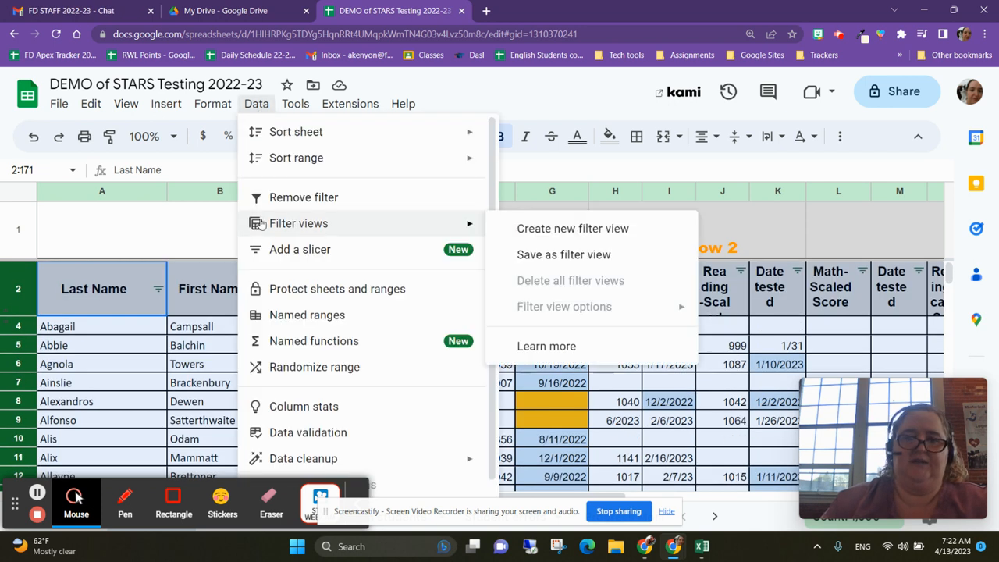
{"action": "left_click", "coordinate": [434, 201]}
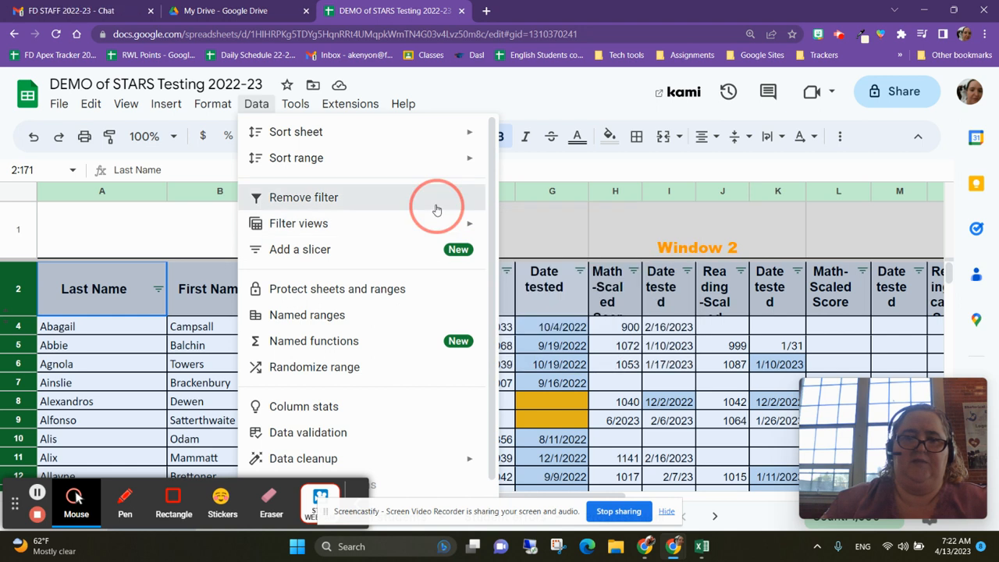
Create a new filter view on the selected rows and set its range to A2:T300.
{"action": "left_click", "coordinate": [262, 104]}
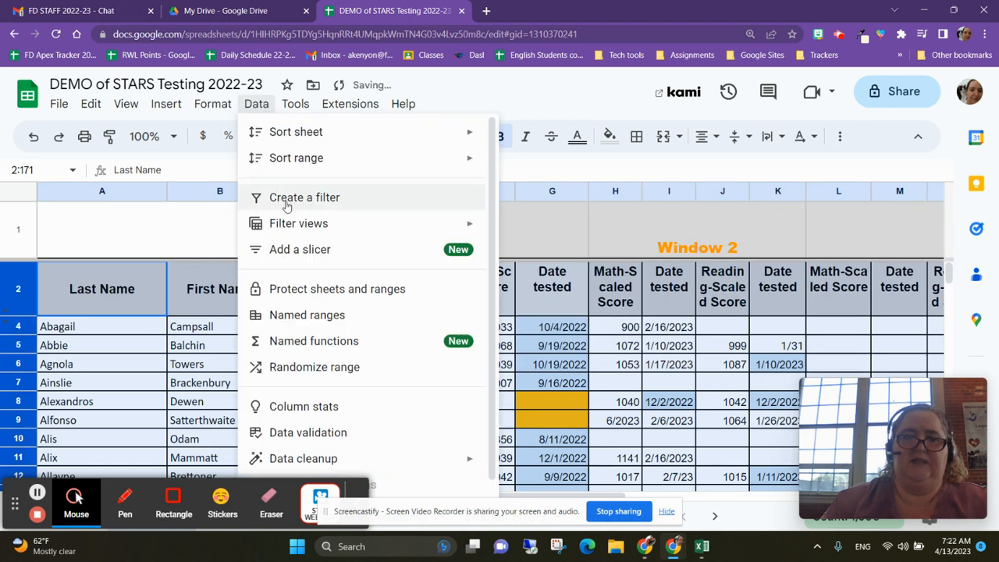
{"action": "mouse_move", "coordinate": [286, 225]}
{"action": "left_click", "coordinate": [644, 230]}
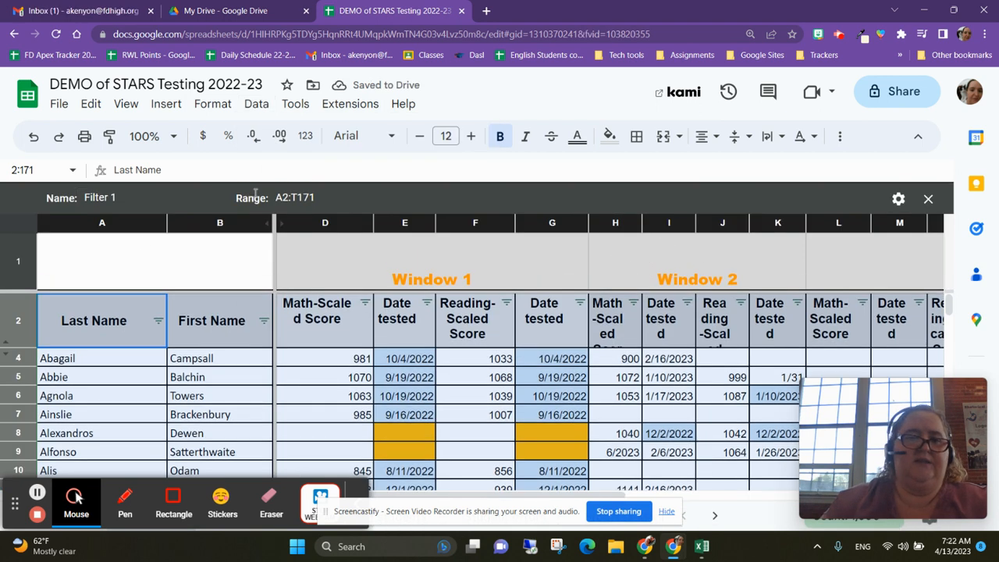
{"action": "left_click", "coordinate": [321, 196]}
{"action": "left_click_drag", "start_coordinate": [315, 196], "coordinate": [294, 196]}
{"action": "type", "text": "300"}
{"action": "key", "text": "Return"}
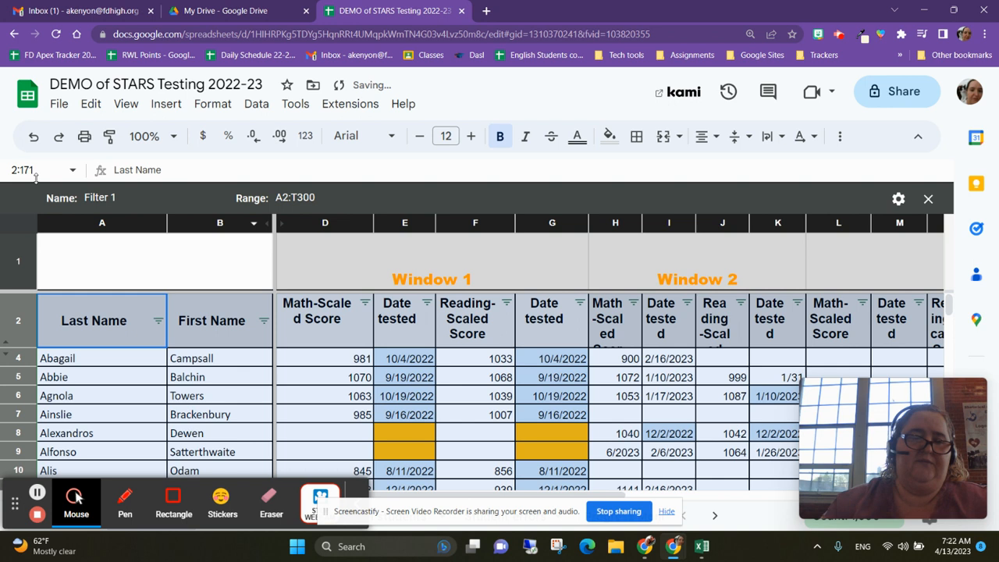
Filter the Window 2 "Math-Scaled Score" column (H) by the condition "Is empty" in the filter view.
{"action": "left_click", "coordinate": [110, 197]}
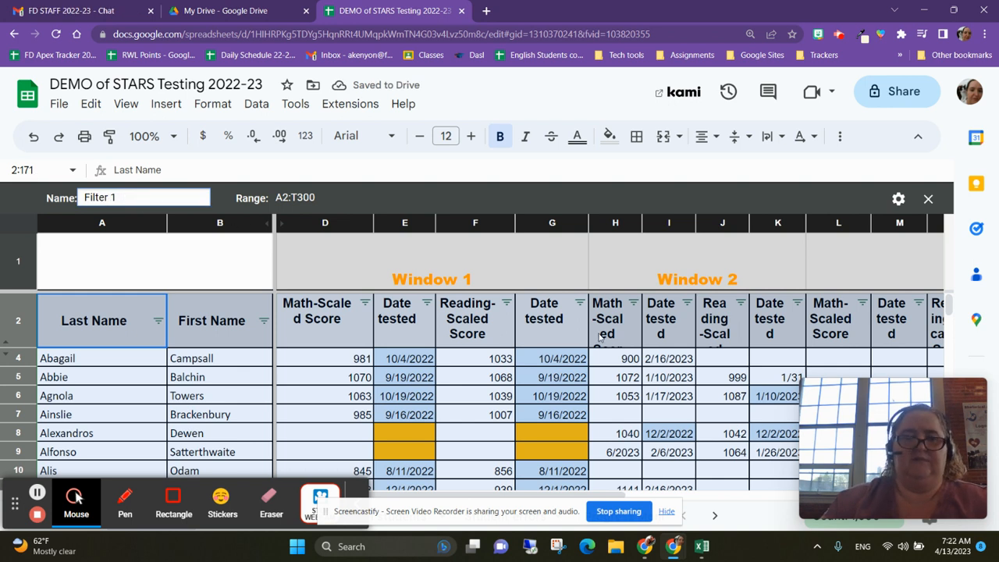
{"action": "left_click", "coordinate": [633, 304]}
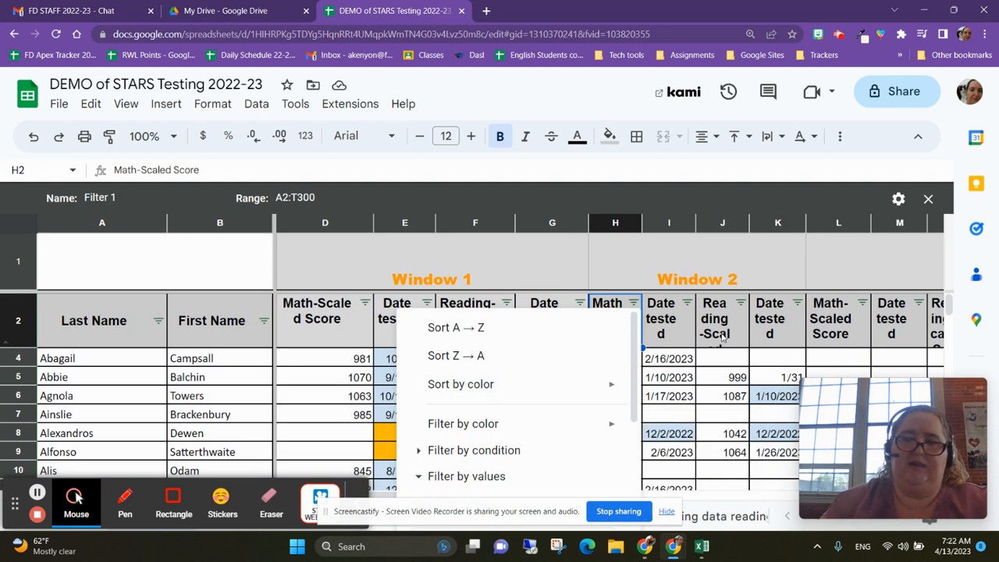
{"action": "left_click", "coordinate": [768, 279]}
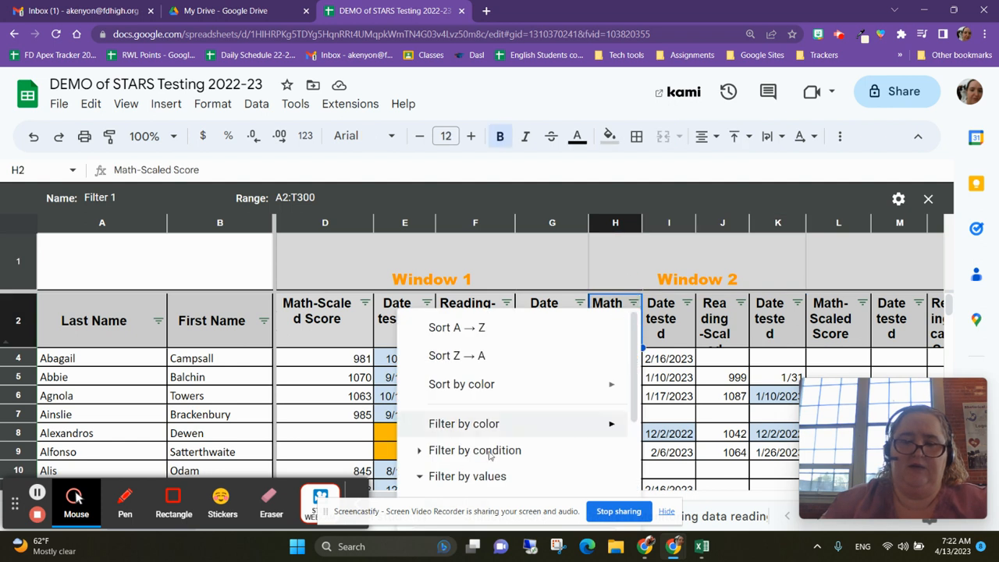
{"action": "left_click", "coordinate": [421, 451]}
{"action": "scroll", "coordinate": [507, 413], "scroll_direction": "down", "scroll_amount": 3}
{"action": "scroll", "coordinate": [512, 371], "scroll_direction": "up", "scroll_amount": 2}
{"action": "left_click", "coordinate": [493, 360]}
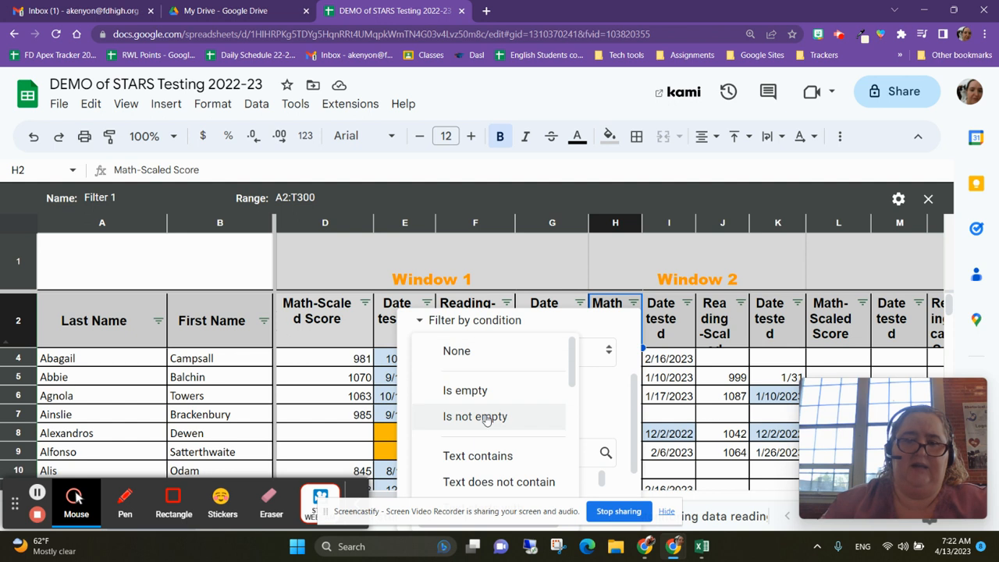
{"action": "left_click", "coordinate": [483, 390]}
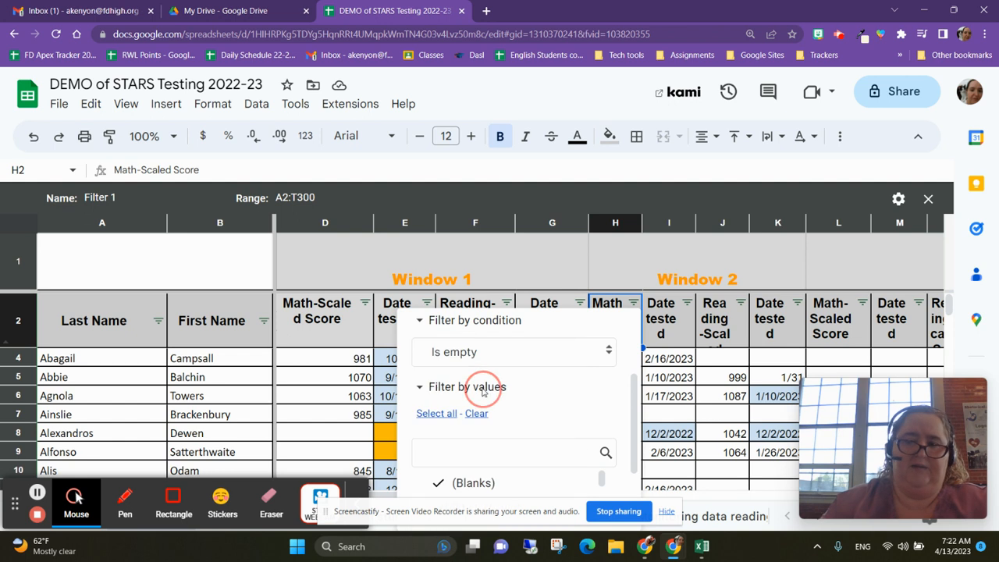
{"action": "scroll", "coordinate": [580, 433], "scroll_direction": "down", "scroll_amount": 2}
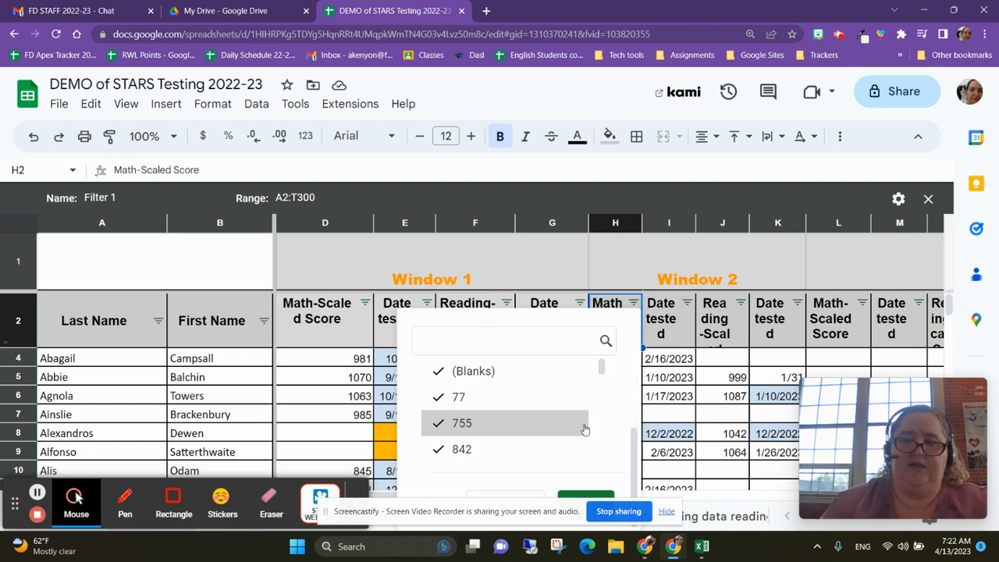
{"action": "left_click", "coordinate": [595, 496]}
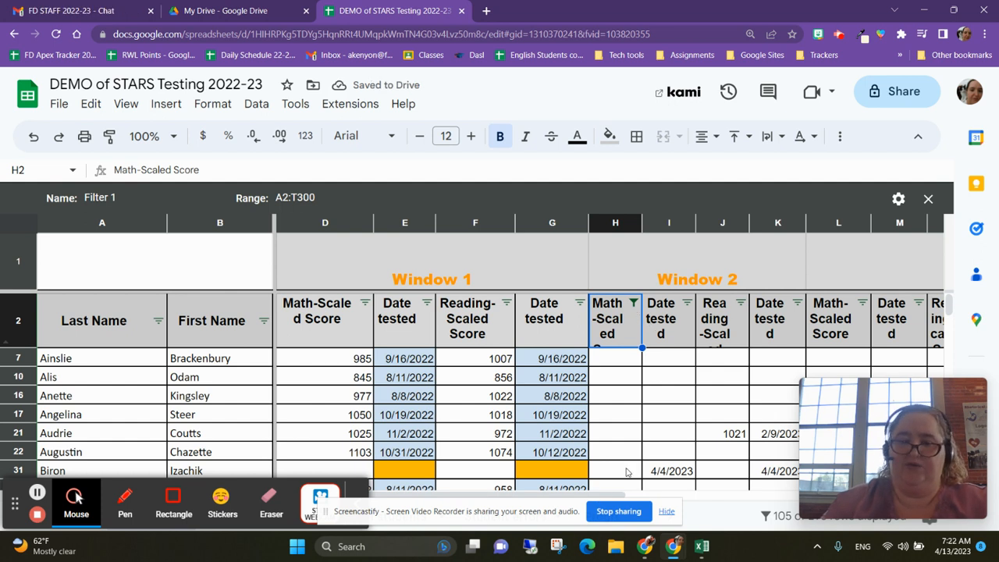
{"action": "left_click", "coordinate": [633, 303]}
{"action": "left_click", "coordinate": [656, 396]}
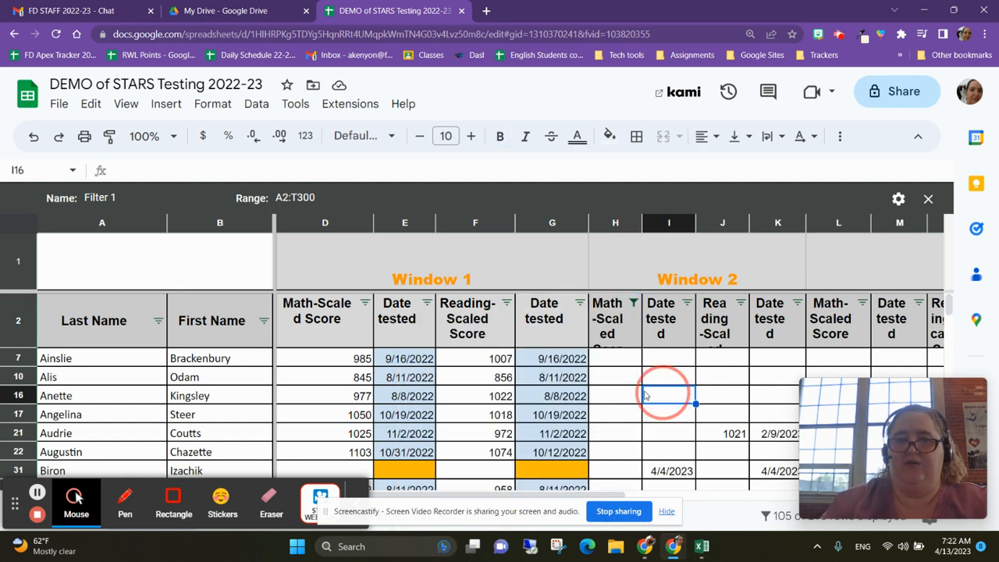
Rename the filter view as "Math".
{"action": "left_click", "coordinate": [134, 196]}
{"action": "type", "text": "1"}
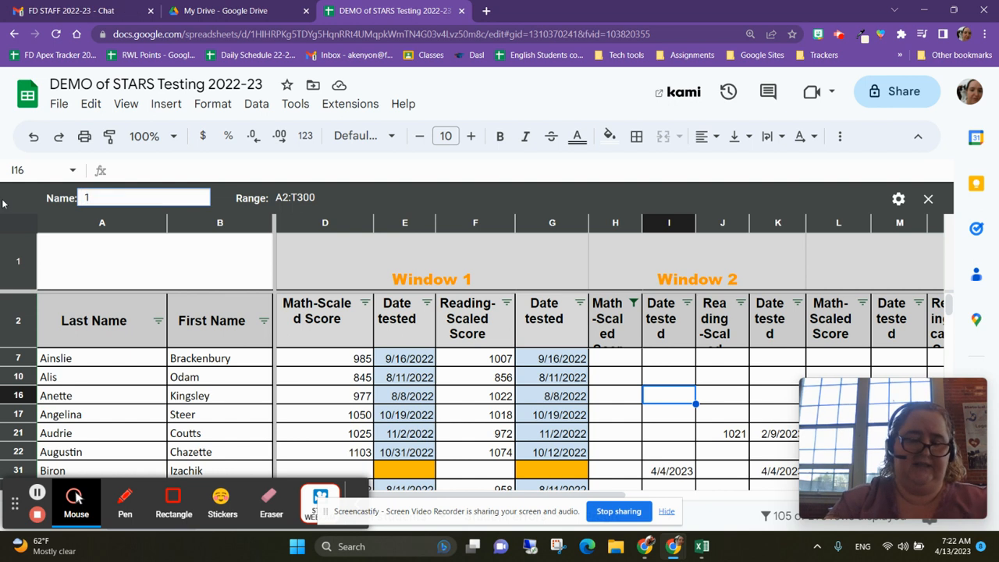
{"action": "type", "text": "Math"}
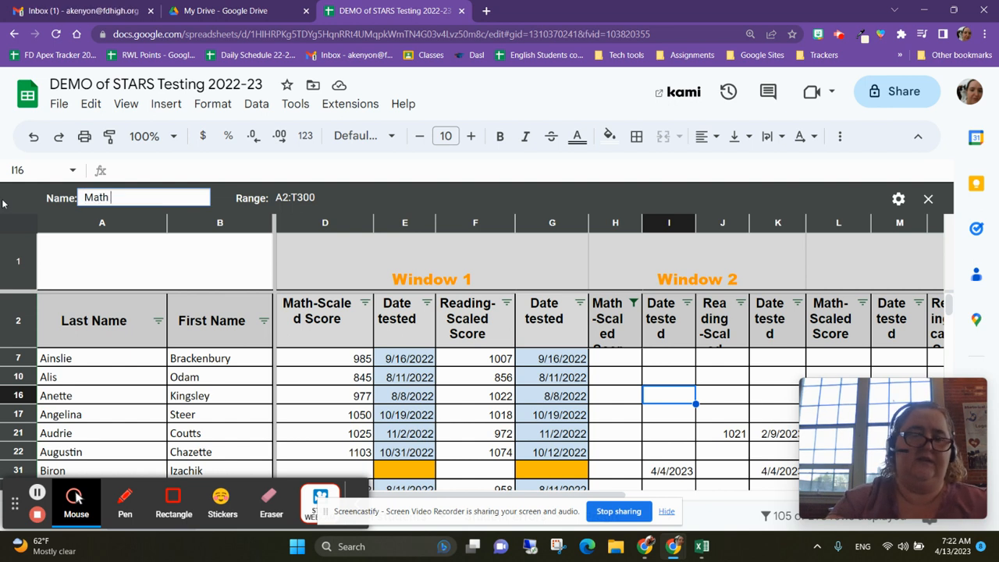
{"action": "left_click", "coordinate": [305, 266]}
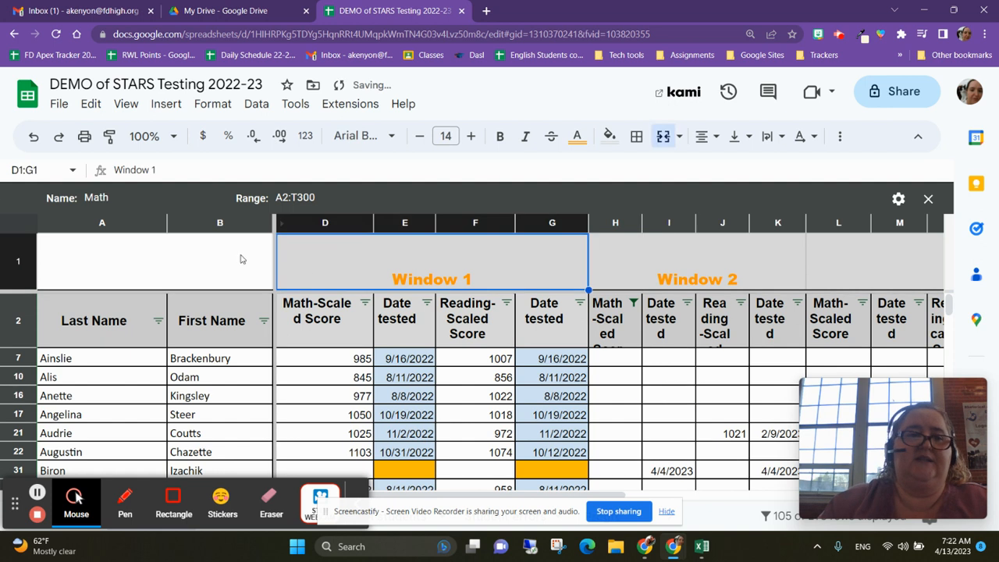
Leave the "Math" filter view by switching the active filter view to None.
{"action": "left_click", "coordinate": [251, 105]}
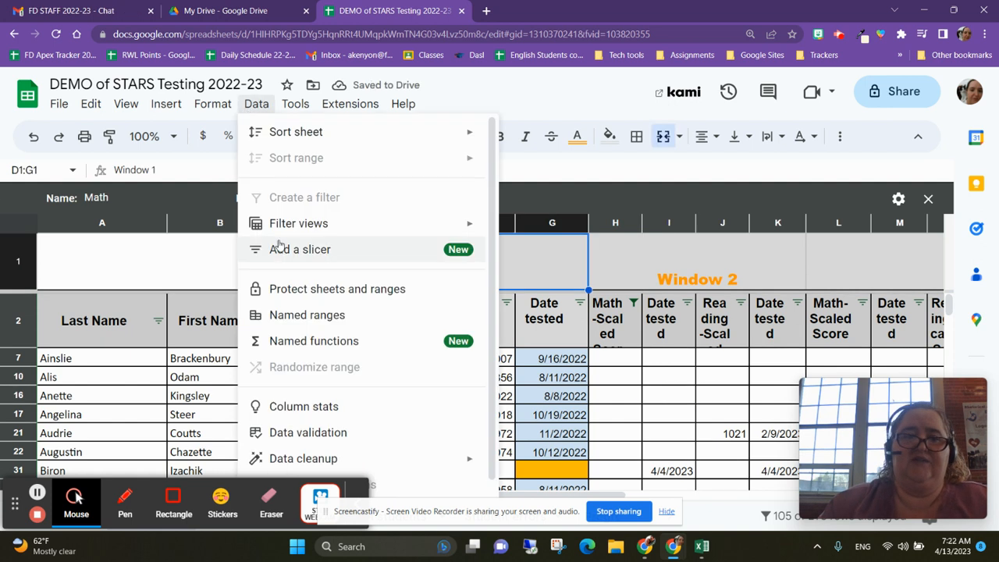
{"action": "mouse_move", "coordinate": [292, 225]}
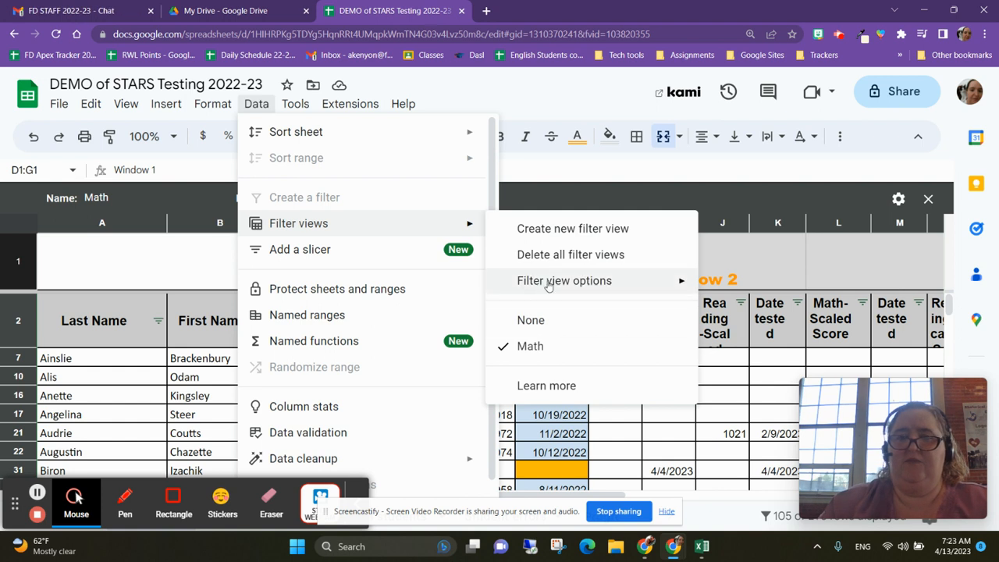
{"action": "left_click", "coordinate": [532, 321]}
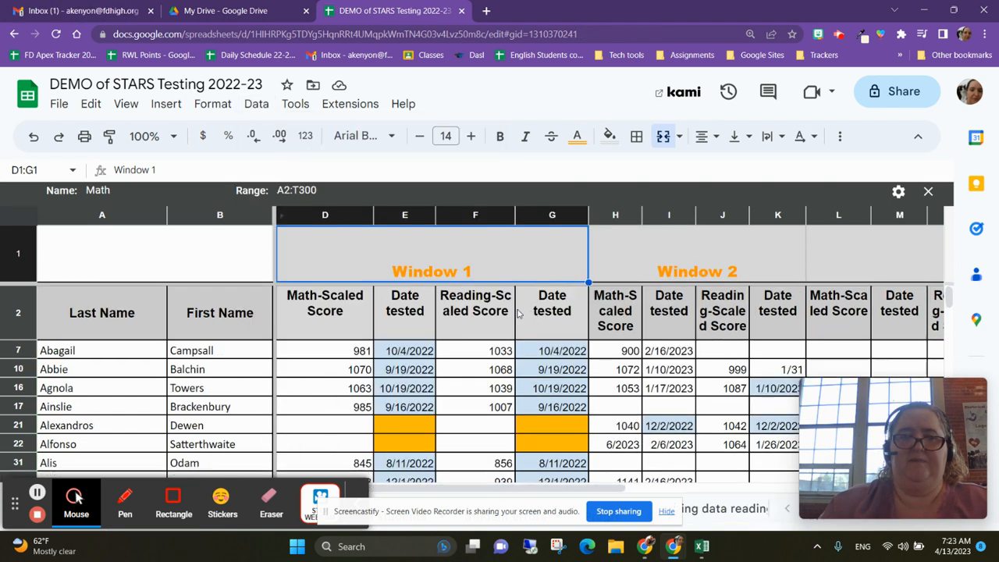
Create a second filter view and set its range to D1:T300.
{"action": "left_click", "coordinate": [257, 104]}
{"action": "mouse_move", "coordinate": [288, 224]}
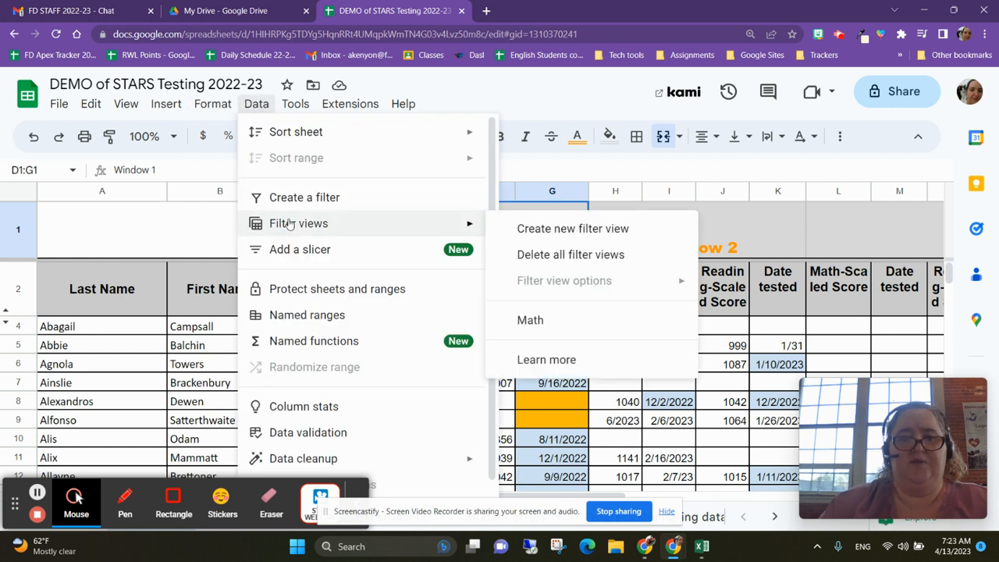
{"action": "left_click", "coordinate": [550, 234]}
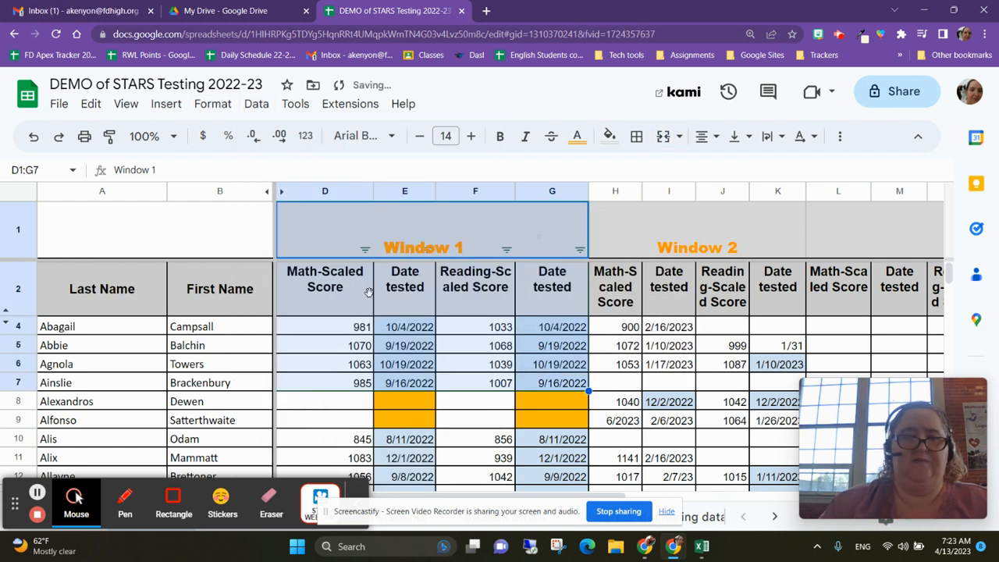
{"action": "left_click", "coordinate": [291, 194]}
{"action": "left_click_drag", "start_coordinate": [320, 195], "coordinate": [289, 195]}
{"action": "type", "text": "t2"}
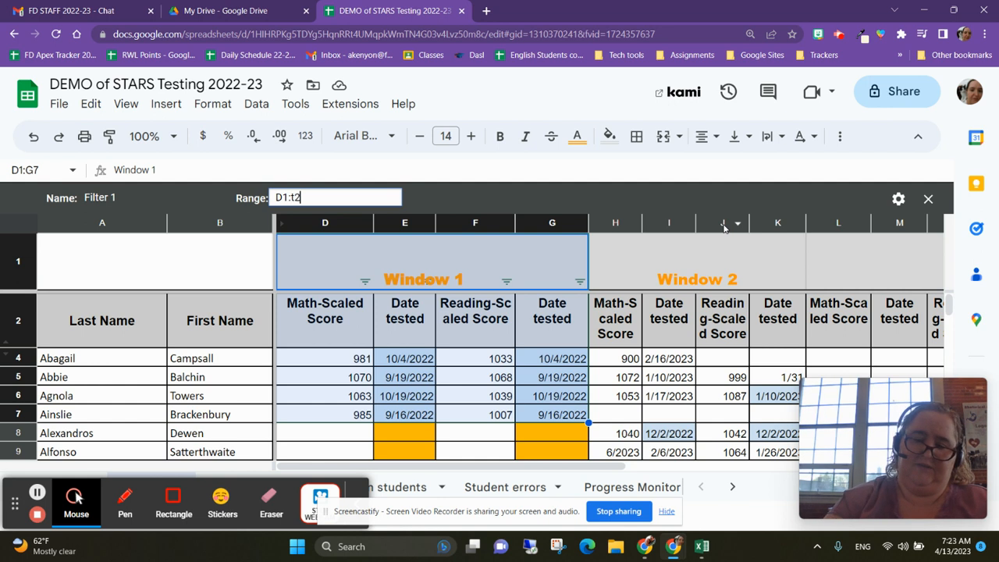
{"action": "key", "text": "BackSpace"}
{"action": "key", "text": "Return"}
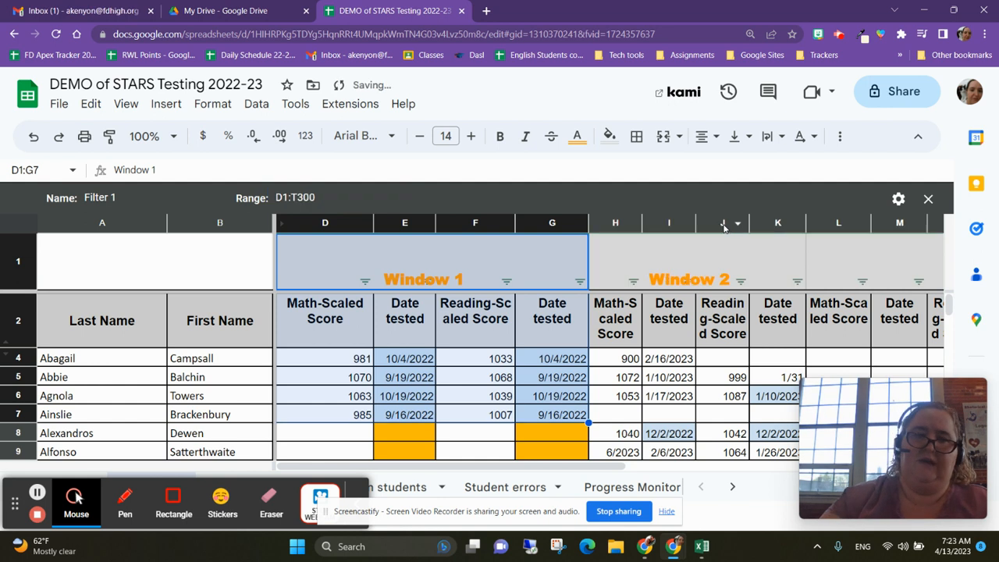
Correct the start of the second filter view's range so that it covers A2:T300.
{"action": "left_click", "coordinate": [562, 363]}
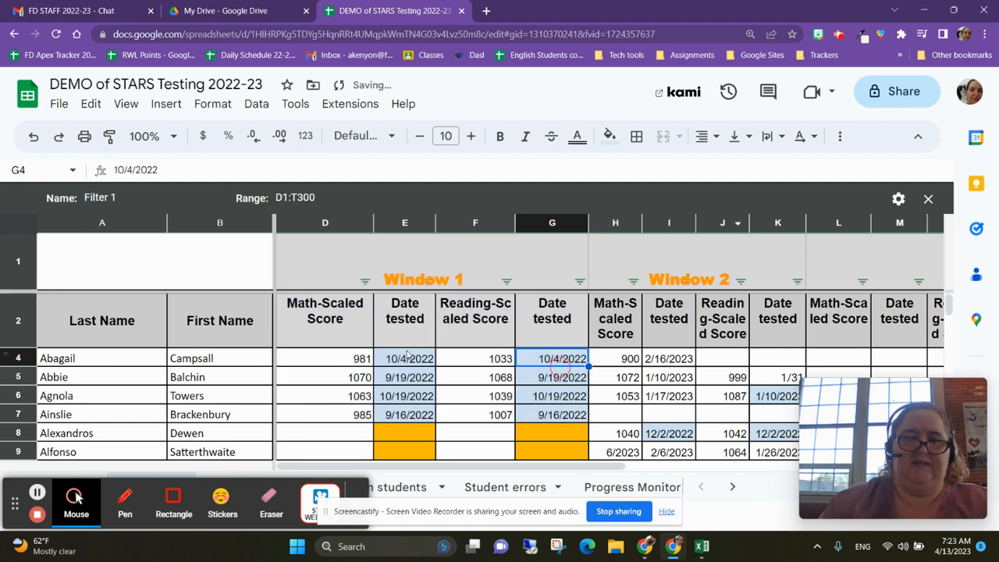
{"action": "left_click", "coordinate": [279, 197]}
{"action": "left_click_drag", "start_coordinate": [290, 197], "coordinate": [285, 198]}
{"action": "type", "text": "2"}
{"action": "key", "text": "Return"}
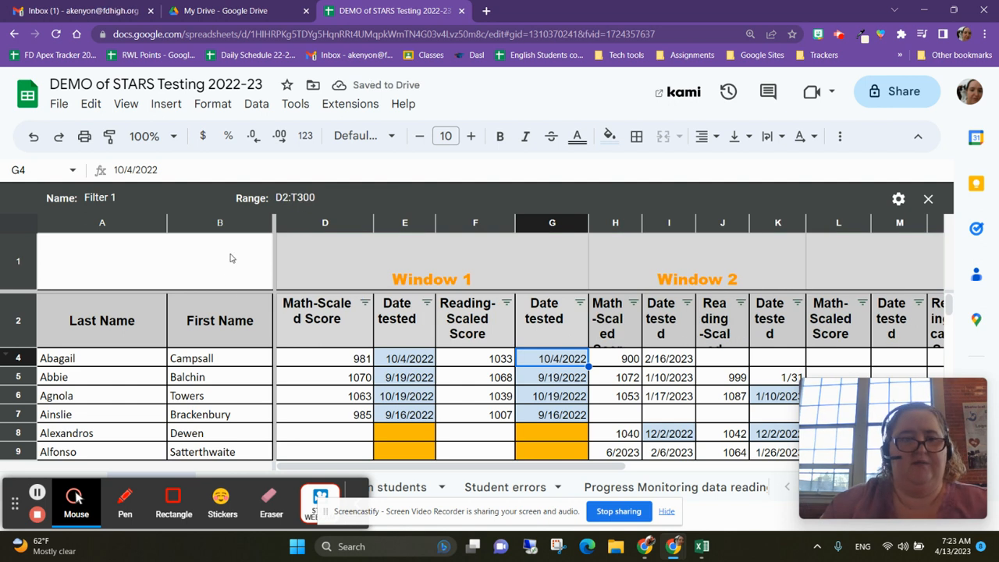
{"action": "left_click", "coordinate": [285, 197]}
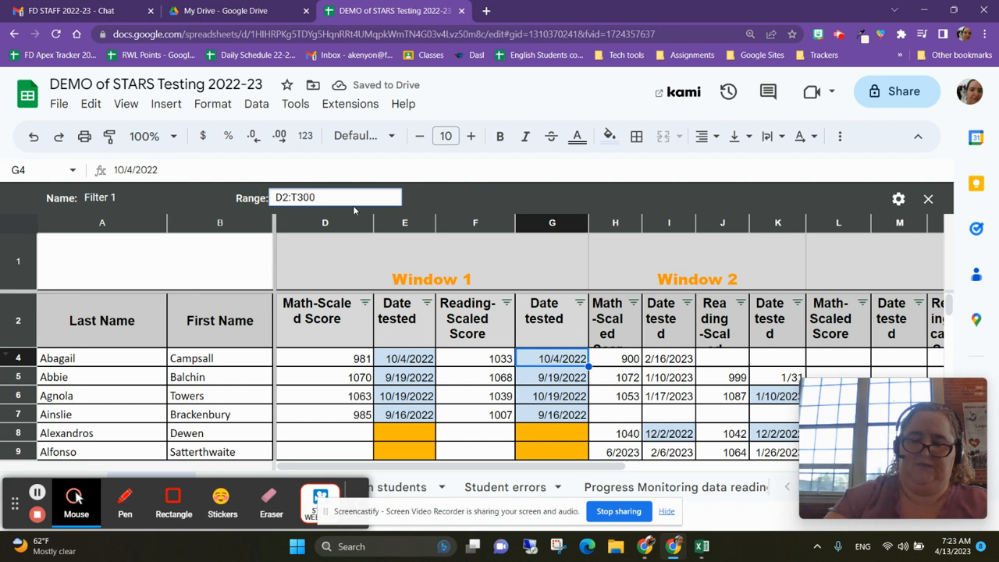
{"action": "key", "text": "BackSpace"}
{"action": "type", "text": "A"}
{"action": "key", "text": "Return"}
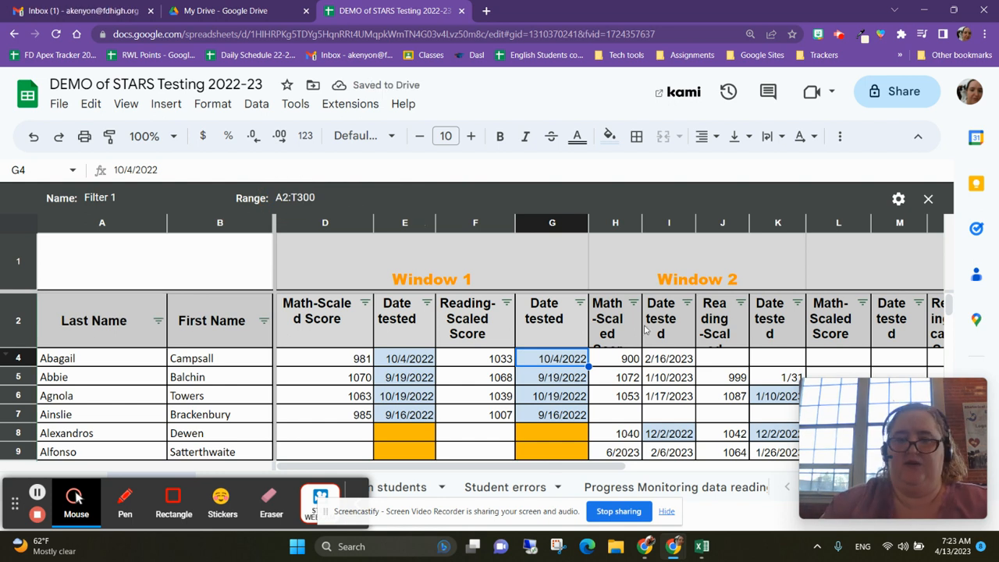
Rename the second filter view as "Needs to test".
{"action": "left_click_drag", "start_coordinate": [328, 466], "coordinate": [286, 466]}
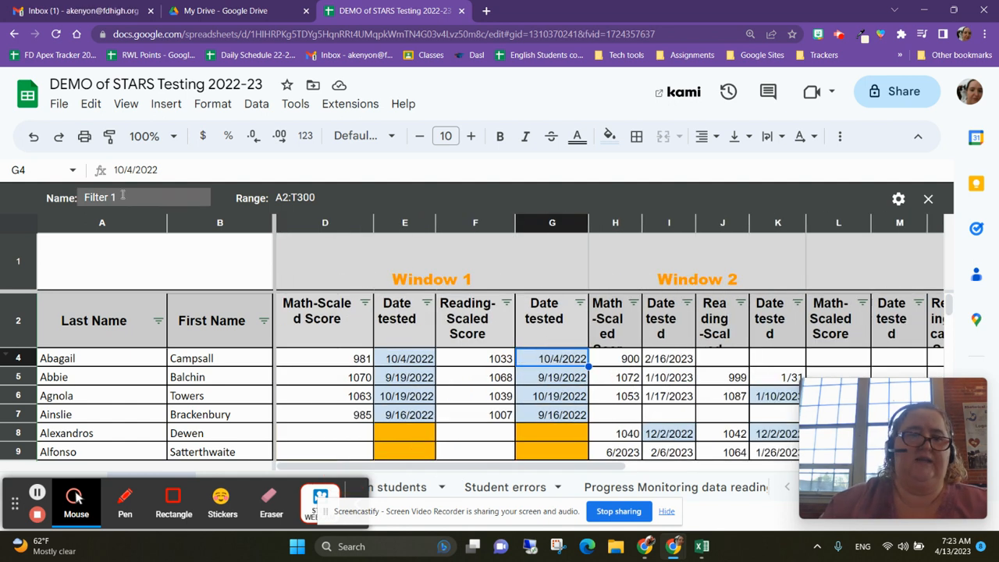
{"action": "left_click", "coordinate": [50, 197]}
{"action": "type", "text": "Ne"}
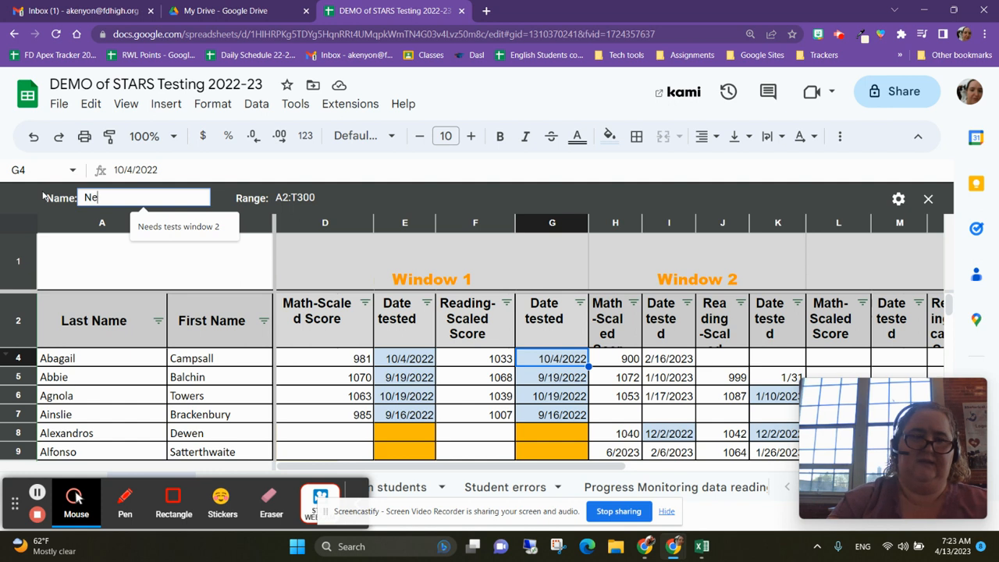
{"action": "type", "text": "eds to test"}
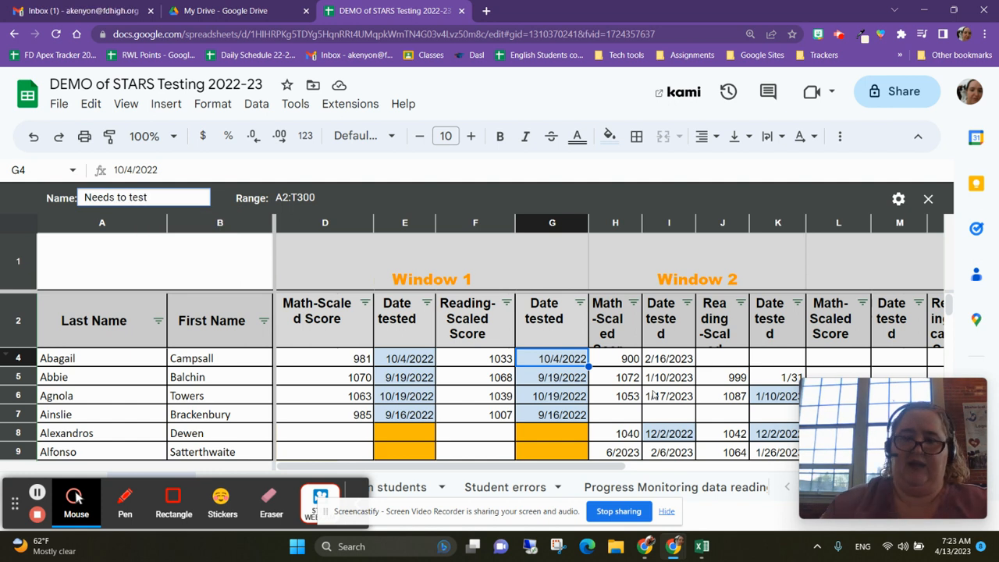
{"action": "left_click", "coordinate": [654, 396]}
Copy the formula text OR(ISBLANK(H:H)=TRUE,ISBLANK(J:J)=TRUE) from cell P6.
{"action": "scroll", "coordinate": [396, 469], "scroll_direction": "right", "scroll_amount": 3}
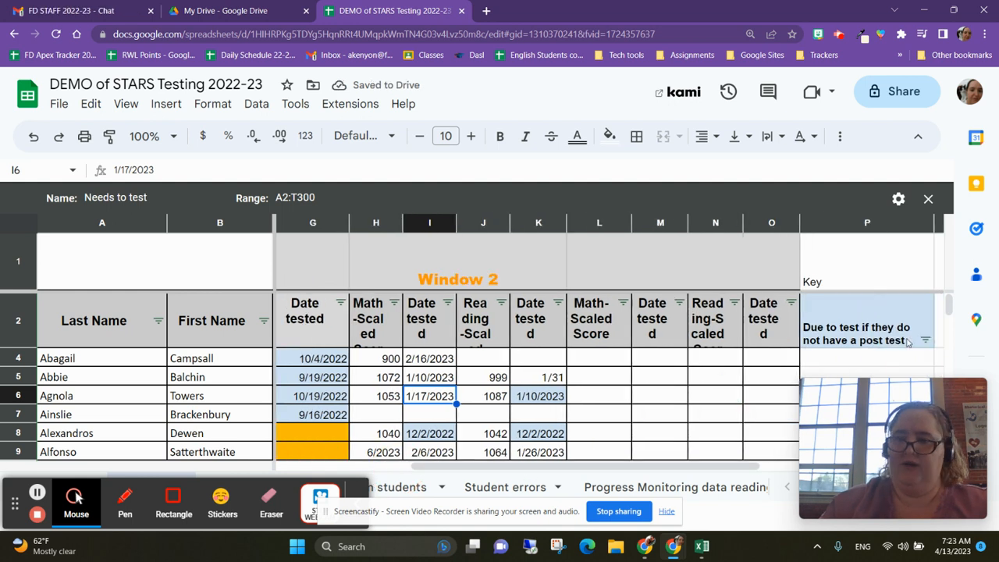
{"action": "left_click_drag", "start_coordinate": [861, 412], "coordinate": [812, 224]}
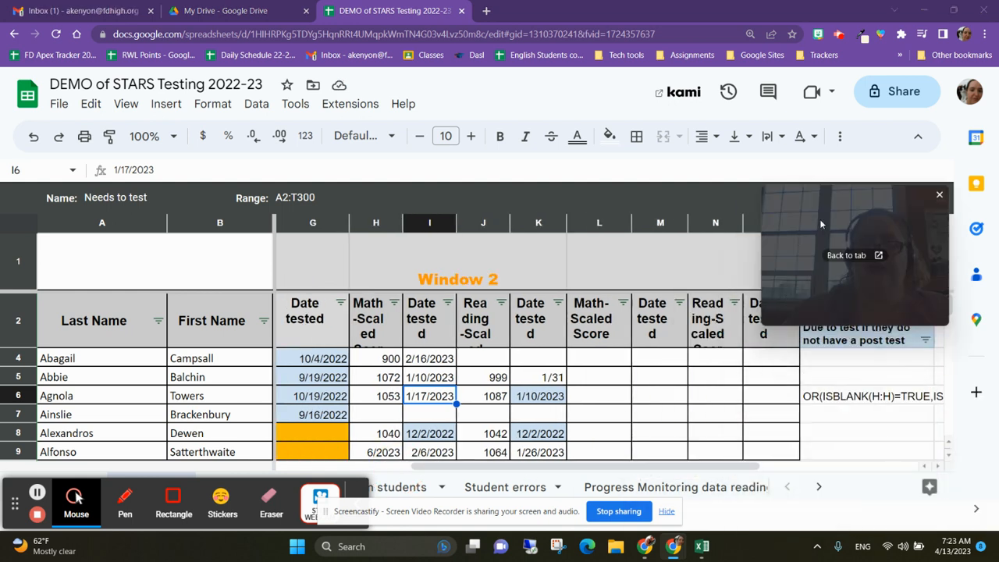
{"action": "left_click", "coordinate": [833, 403]}
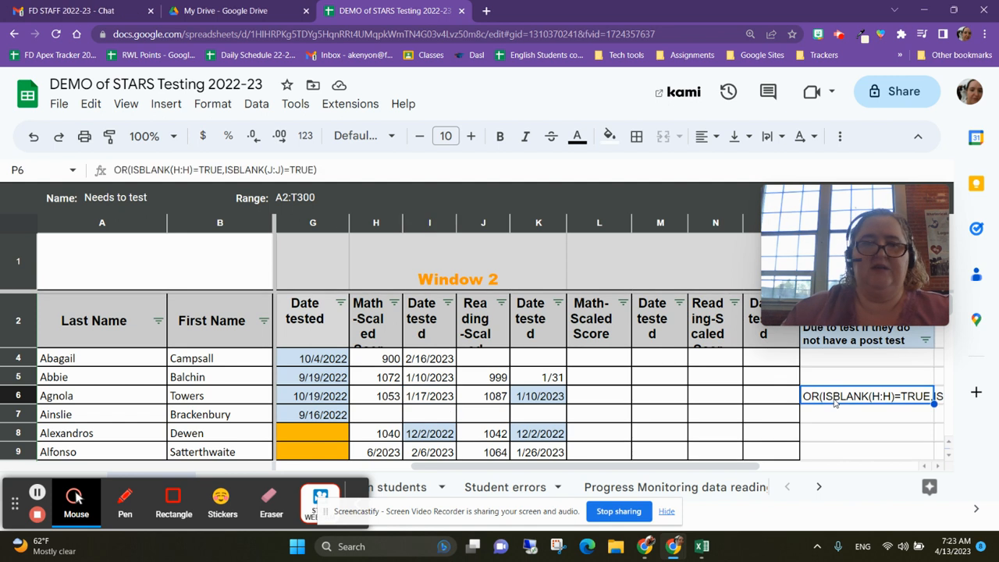
{"action": "left_click_drag", "start_coordinate": [346, 166], "coordinate": [85, 172]}
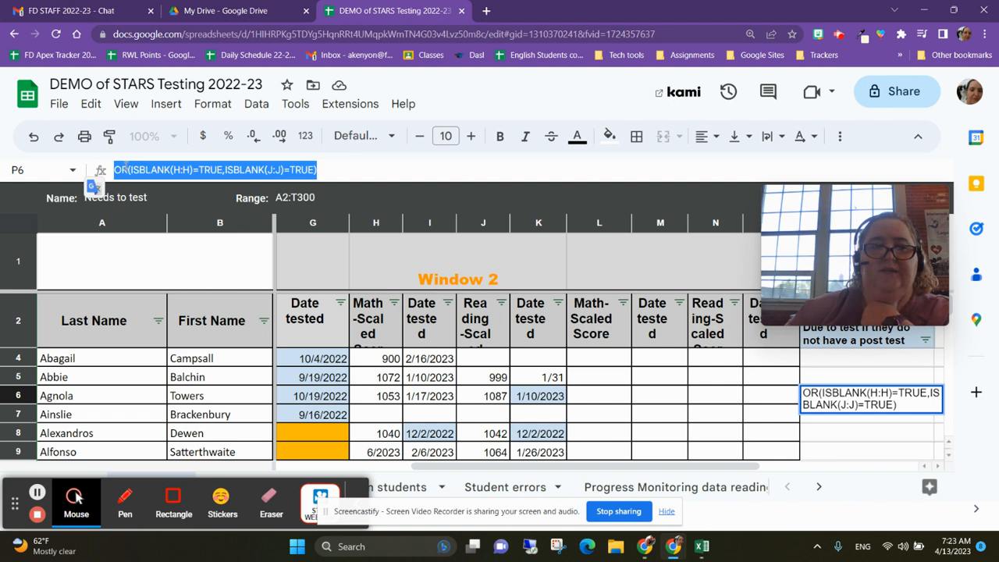
{"action": "left_click", "coordinate": [118, 171]}
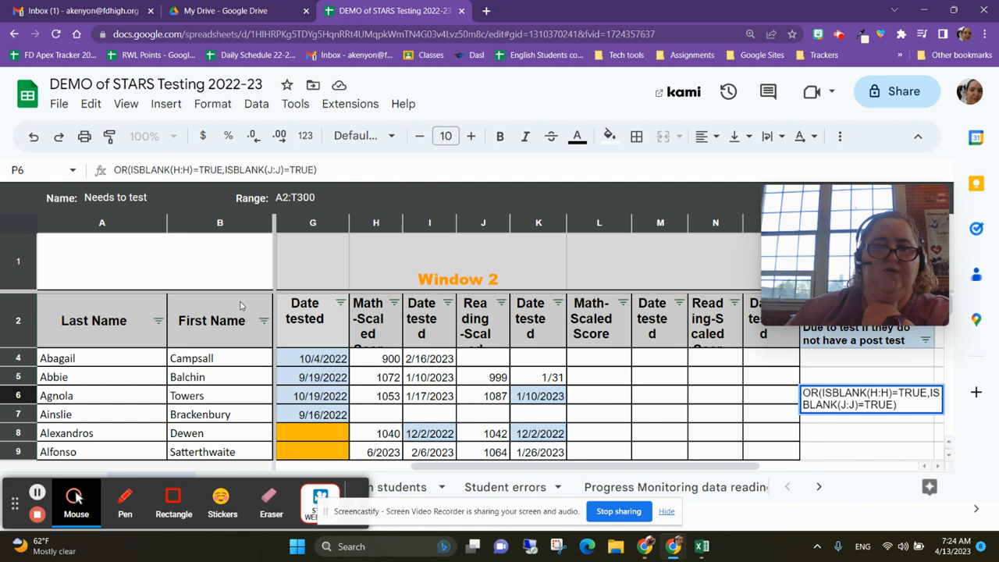
{"action": "left_click", "coordinate": [223, 171]}
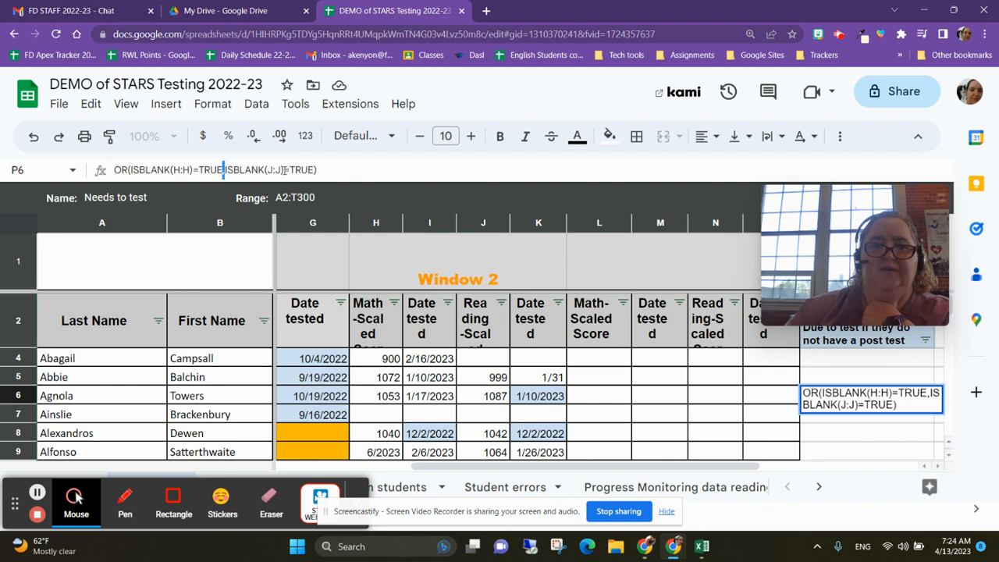
{"action": "left_click_drag", "start_coordinate": [321, 170], "coordinate": [114, 171]}
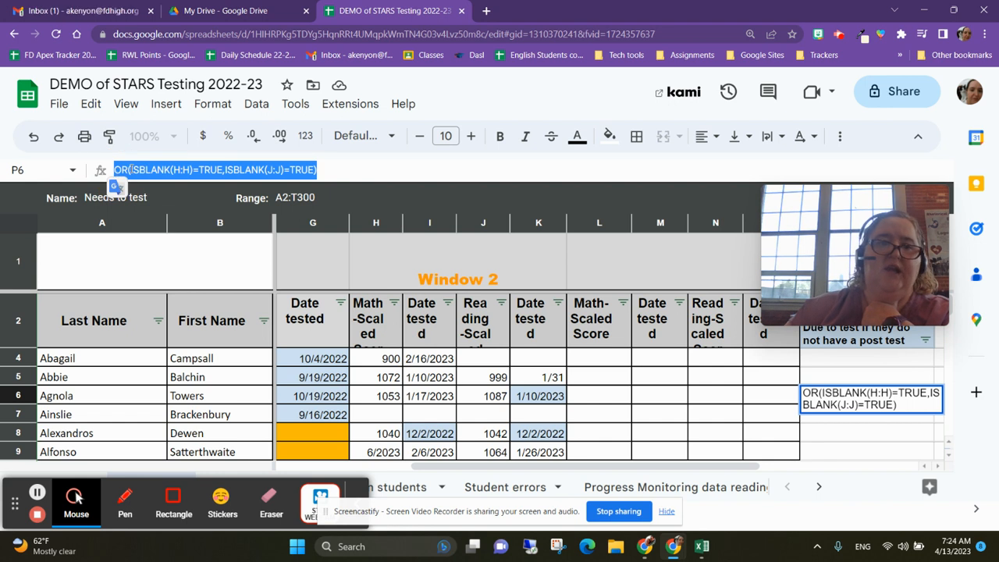
{"action": "right_click", "coordinate": [225, 170]}
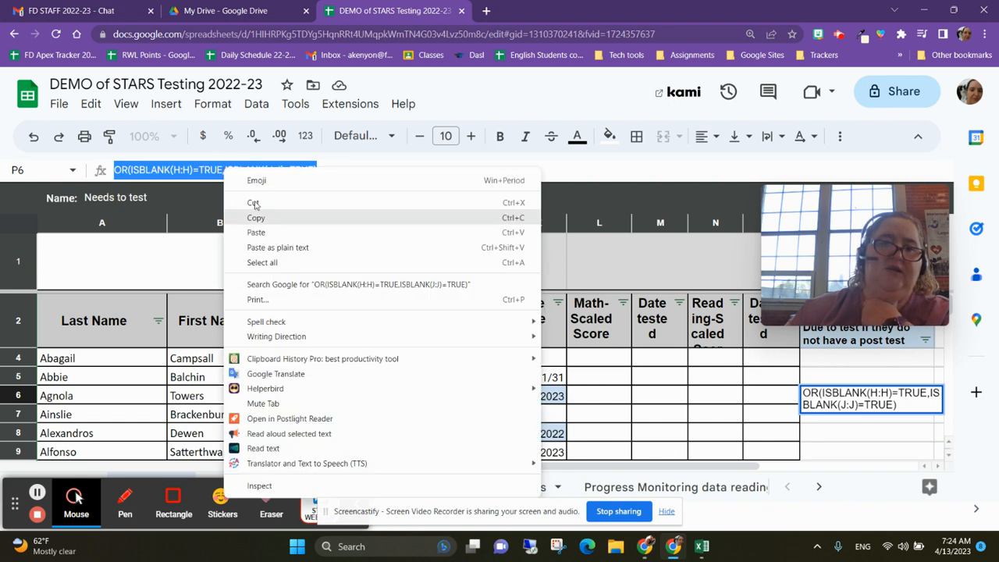
{"action": "left_click", "coordinate": [256, 218]}
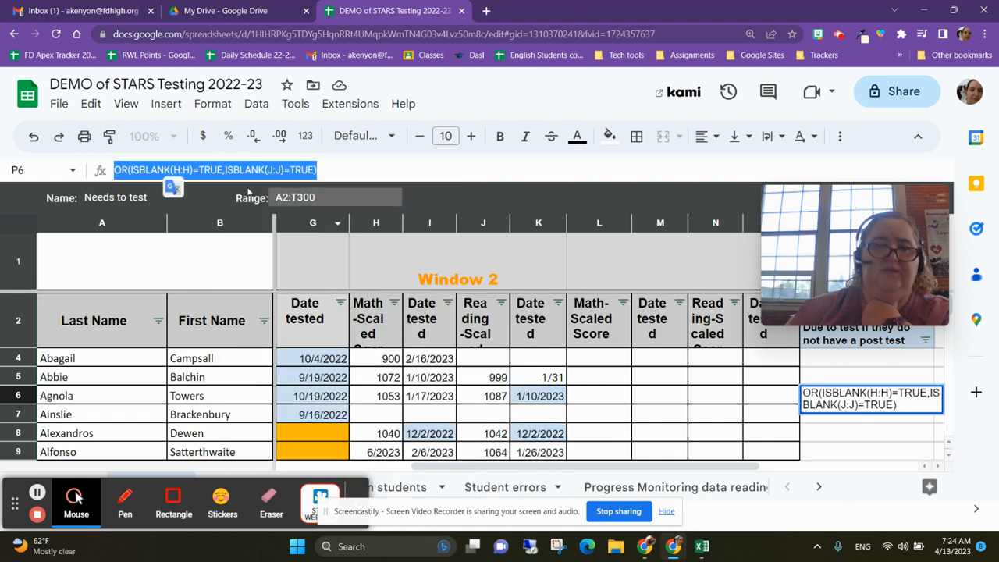
{"action": "left_click", "coordinate": [183, 171]}
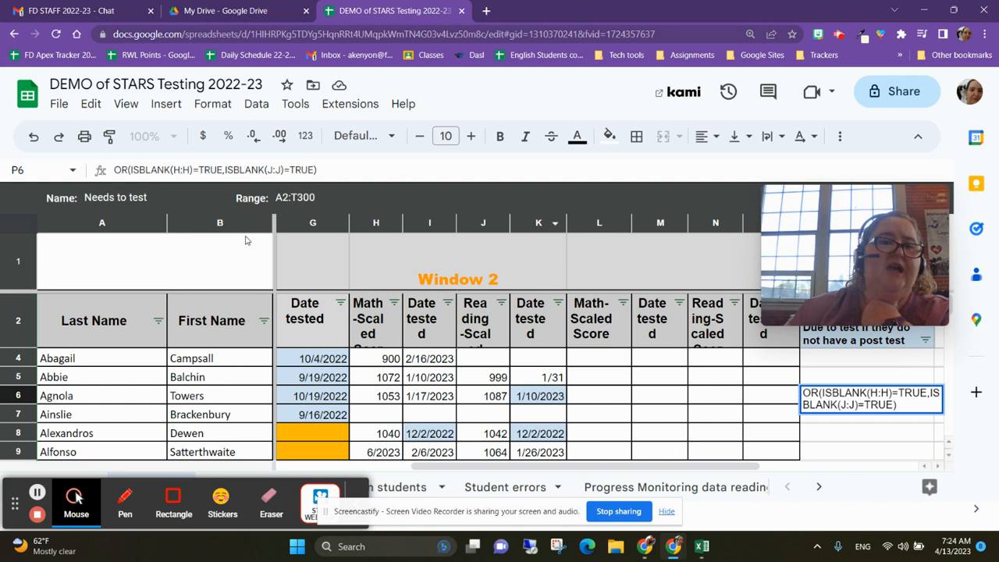
{"action": "triple_click", "coordinate": [246, 170]}
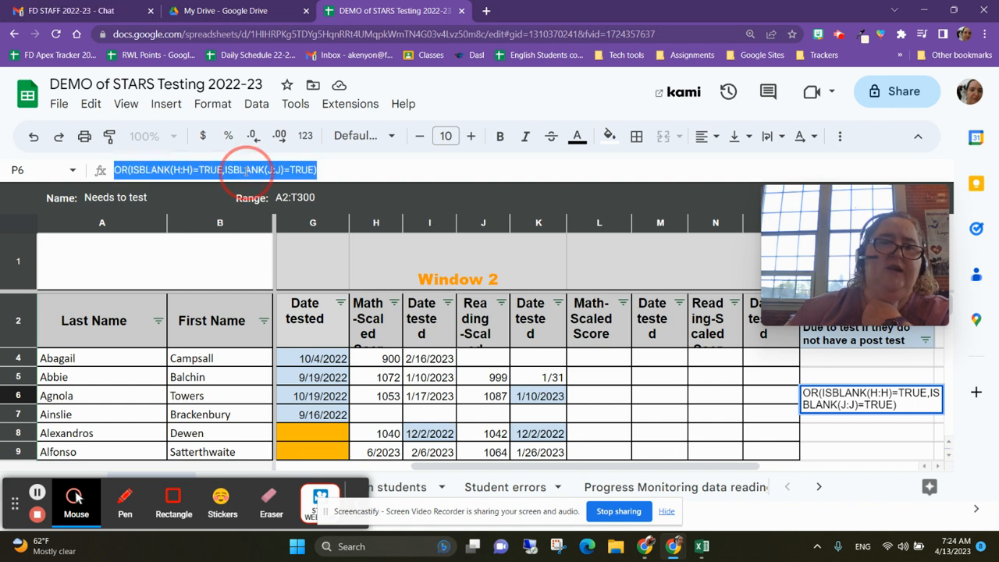
{"action": "right_click", "coordinate": [246, 173]}
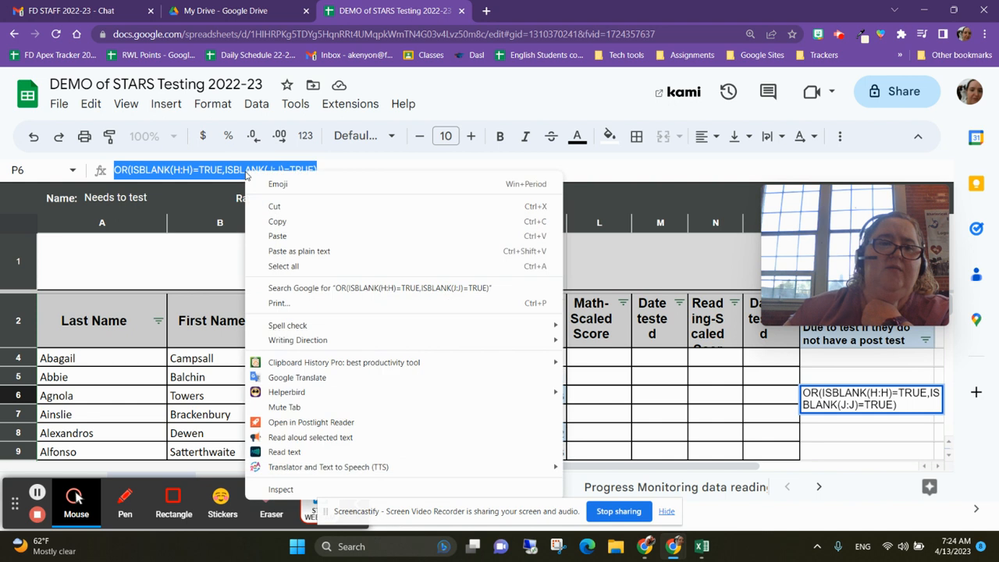
{"action": "left_click", "coordinate": [280, 225]}
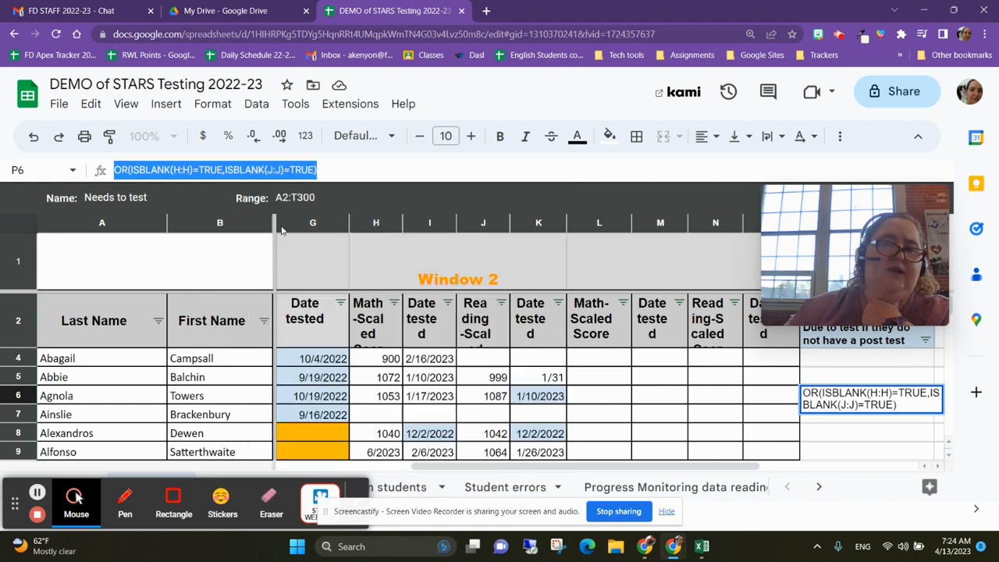
{"action": "left_click", "coordinate": [394, 303]}
{"action": "scroll", "coordinate": [327, 379], "scroll_direction": "down", "scroll_amount": 1}
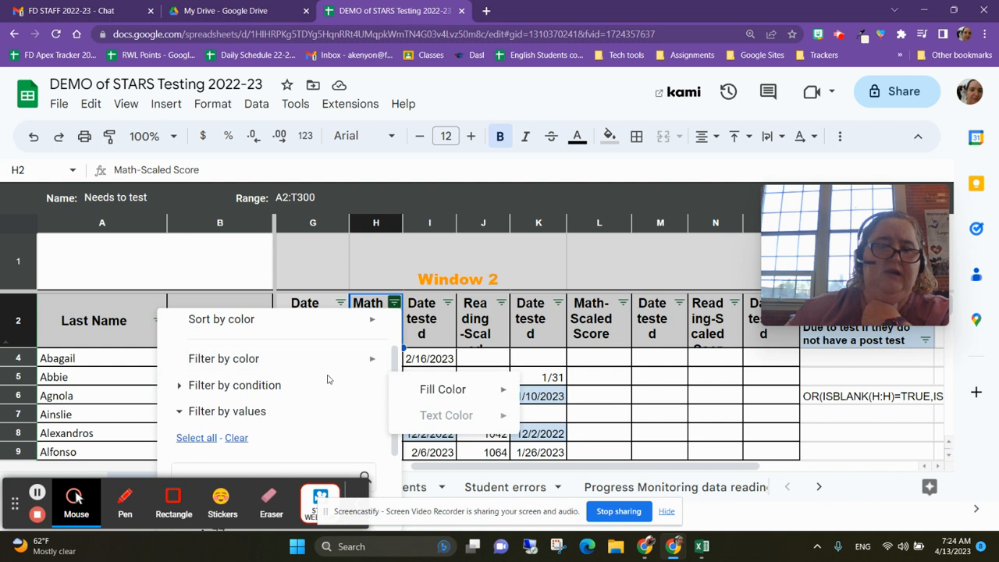
{"action": "left_click", "coordinate": [181, 392]}
{"action": "scroll", "coordinate": [363, 373], "scroll_direction": "down", "scroll_amount": 1}
{"action": "left_click", "coordinate": [363, 356]}
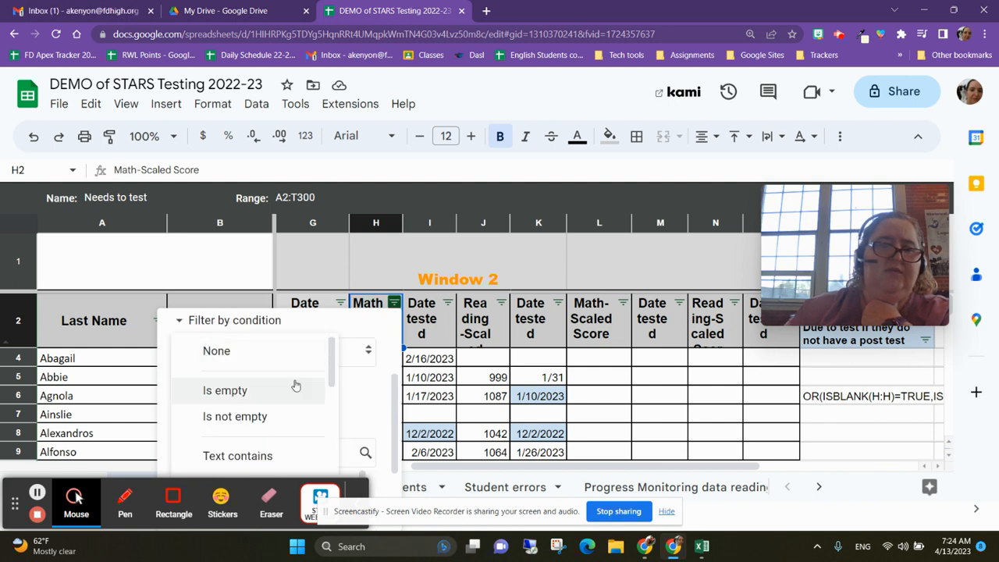
{"action": "scroll", "coordinate": [328, 382], "scroll_direction": "down", "scroll_amount": 2}
{"action": "scroll", "coordinate": [295, 385], "scroll_direction": "down", "scroll_amount": 5}
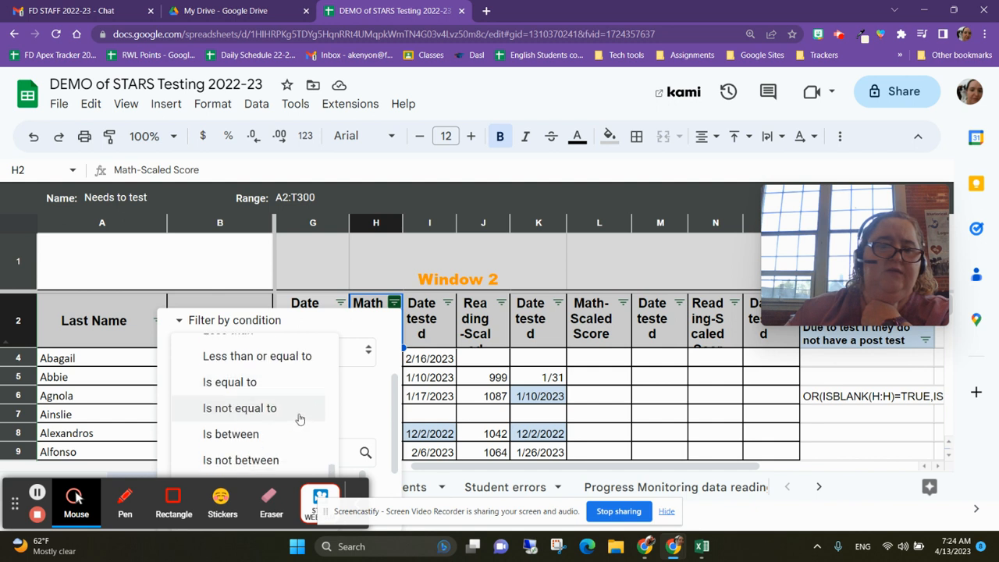
{"action": "mouse_move", "coordinate": [789, 320]}
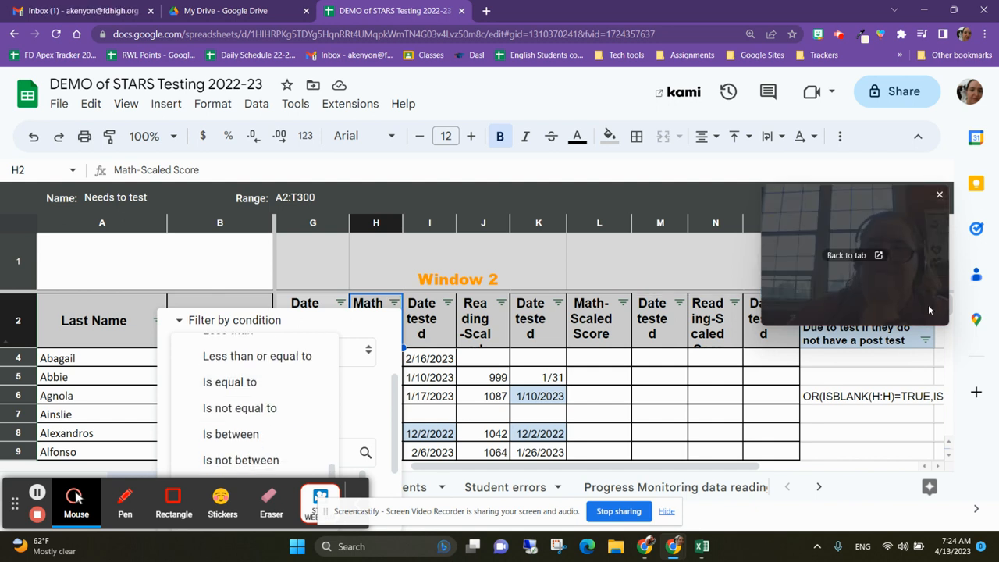
{"action": "left_click", "coordinate": [638, 322]}
{"action": "scroll", "coordinate": [584, 435], "scroll_direction": "down", "scroll_amount": 1}
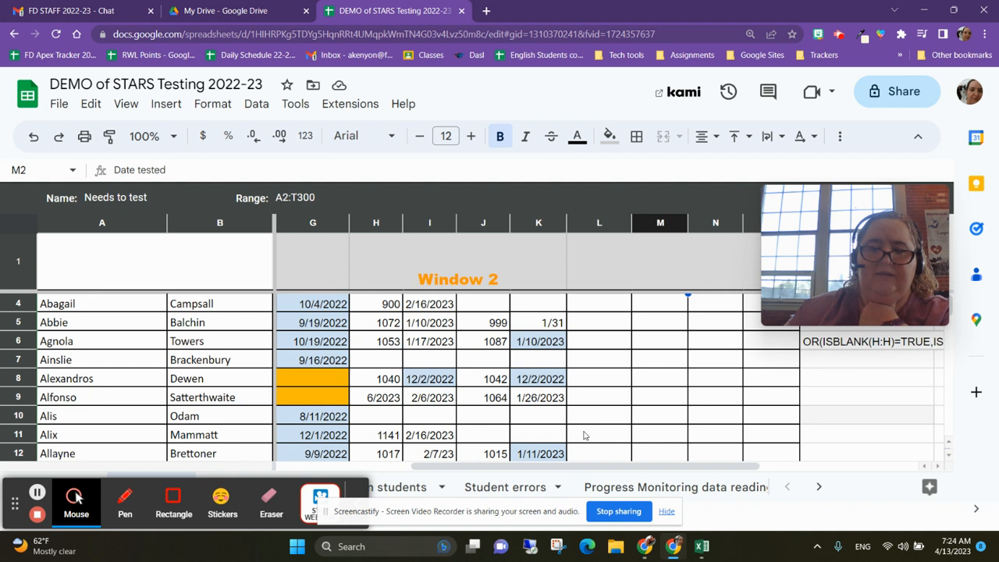
Hide the screen-sharing notice and move the recording toolbar clear of the sheet tabs.
{"action": "left_click", "coordinate": [667, 511]}
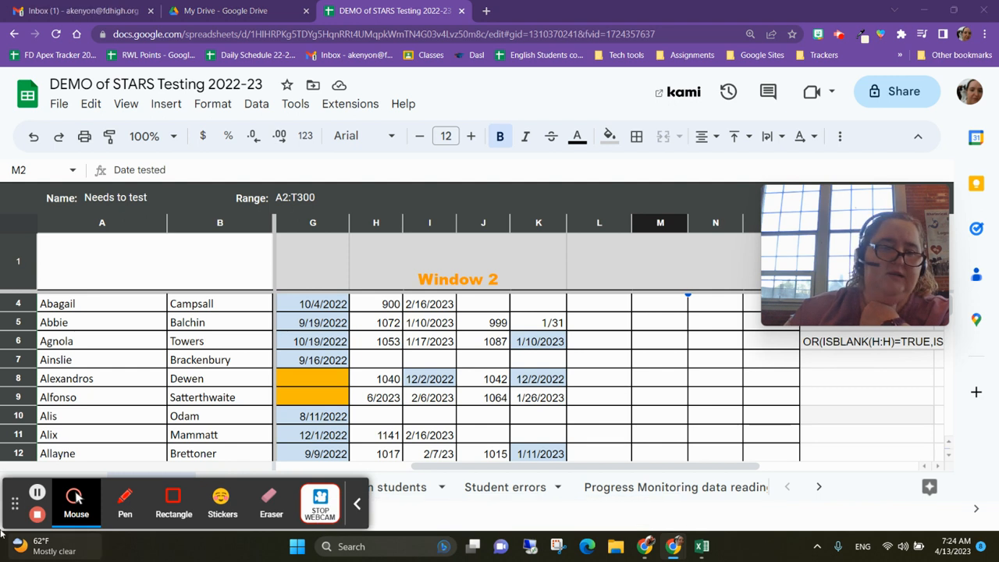
{"action": "left_click_drag", "start_coordinate": [14, 504], "coordinate": [536, 399]}
{"action": "left_click_drag", "start_coordinate": [894, 328], "coordinate": [644, 166]}
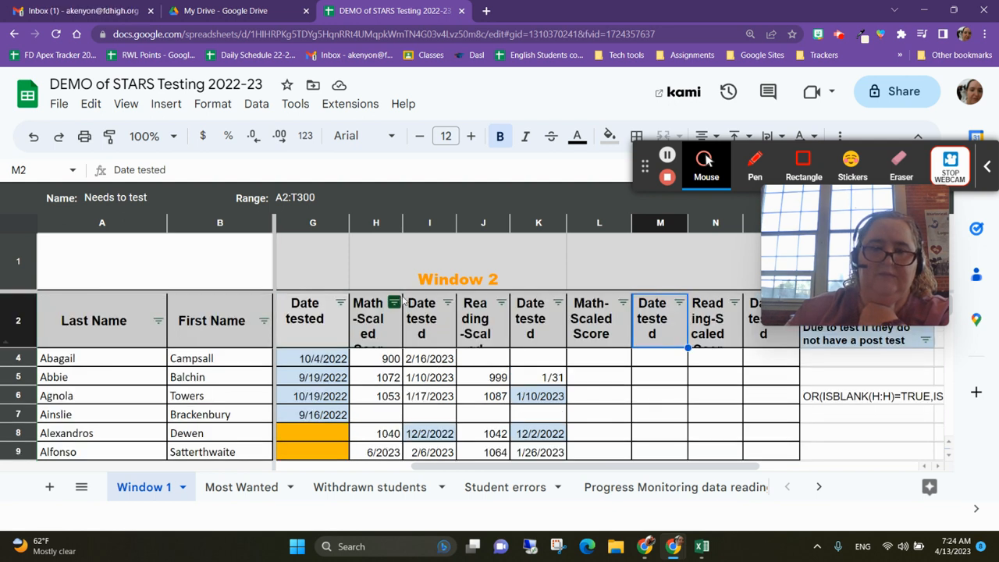
Set the filter condition of the Window 2 math score column (H) to "Custom formula is".
{"action": "left_click", "coordinate": [394, 302]}
{"action": "scroll", "coordinate": [350, 426], "scroll_direction": "down", "scroll_amount": 4}
{"action": "scroll", "coordinate": [328, 425], "scroll_direction": "up", "scroll_amount": 5}
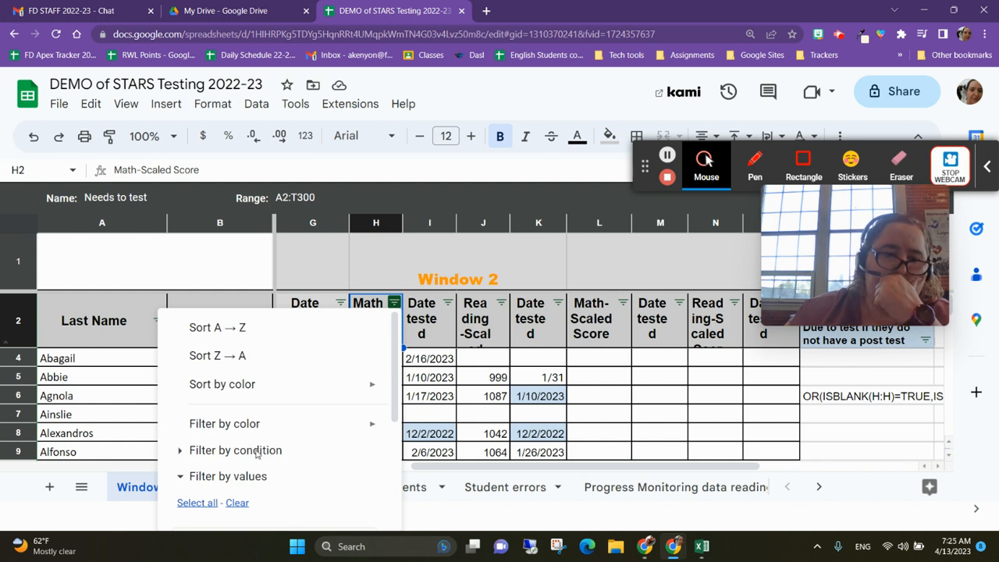
{"action": "left_click", "coordinate": [181, 451]}
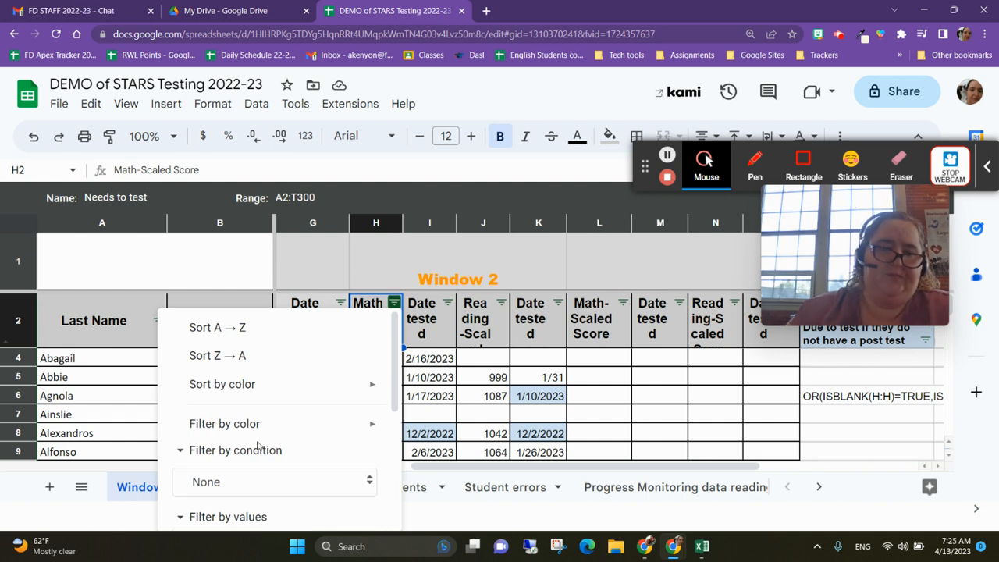
{"action": "scroll", "coordinate": [252, 417], "scroll_direction": "down", "scroll_amount": 3}
{"action": "scroll", "coordinate": [254, 415], "scroll_direction": "up", "scroll_amount": 1}
{"action": "scroll", "coordinate": [253, 415], "scroll_direction": "up", "scroll_amount": 1}
{"action": "left_click", "coordinate": [254, 414]}
{"action": "scroll", "coordinate": [260, 457], "scroll_direction": "down", "scroll_amount": 6}
{"action": "scroll", "coordinate": [260, 460], "scroll_direction": "down", "scroll_amount": 5}
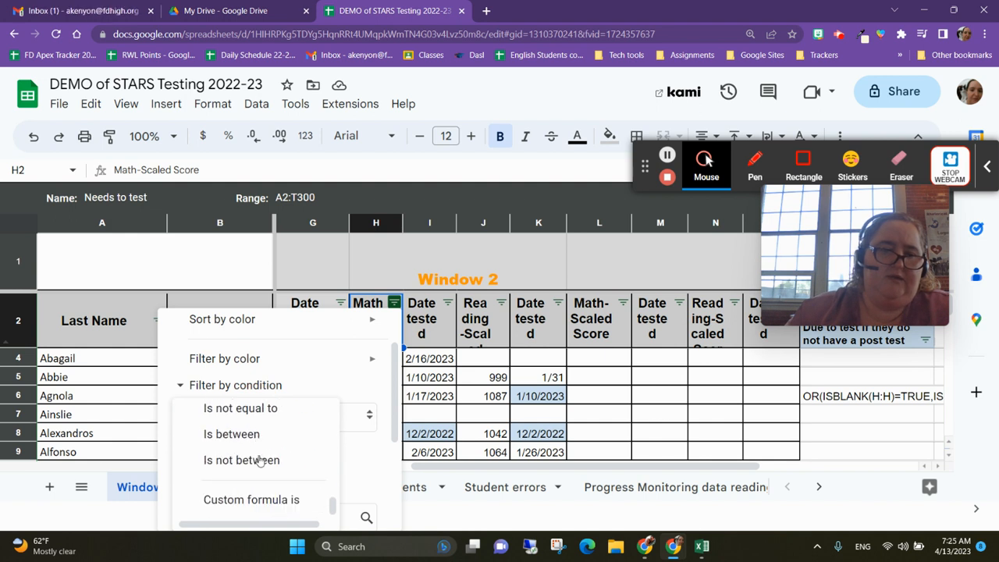
{"action": "left_click", "coordinate": [255, 500]}
Enter =OR(ISBLANK(H:H)=TRUE,ISBLANK(J:J)=TRUE) as column H's custom filter formula and apply the filter.
{"action": "left_click", "coordinate": [211, 451]}
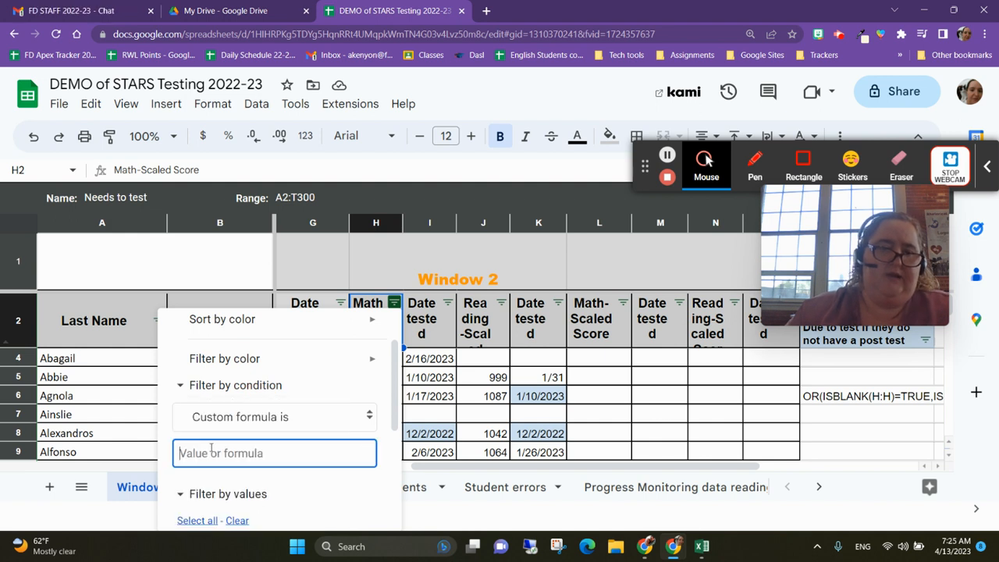
{"action": "type", "text": "="}
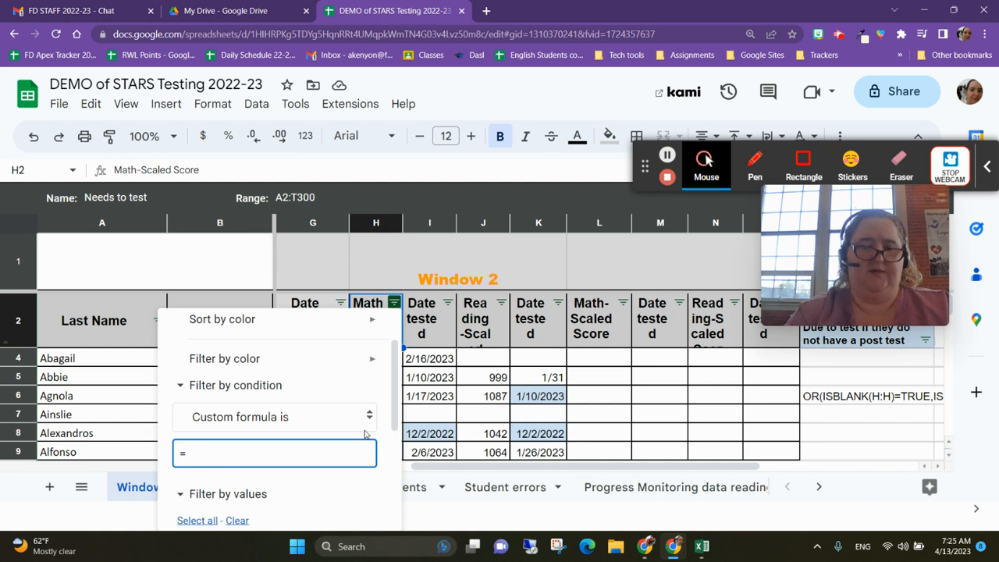
{"action": "key", "text": "ctrl+v"}
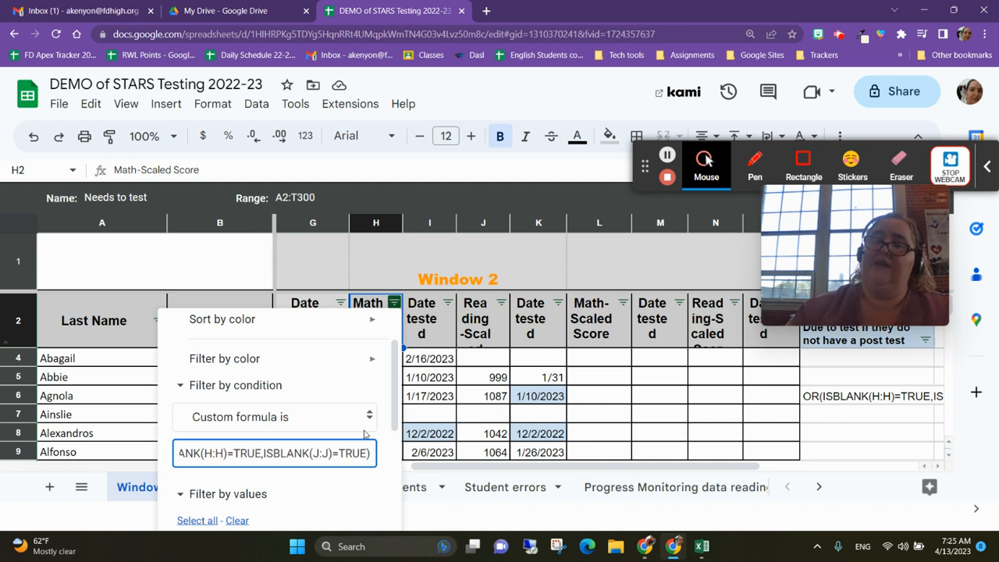
{"action": "scroll", "coordinate": [324, 412], "scroll_direction": "down", "scroll_amount": 8}
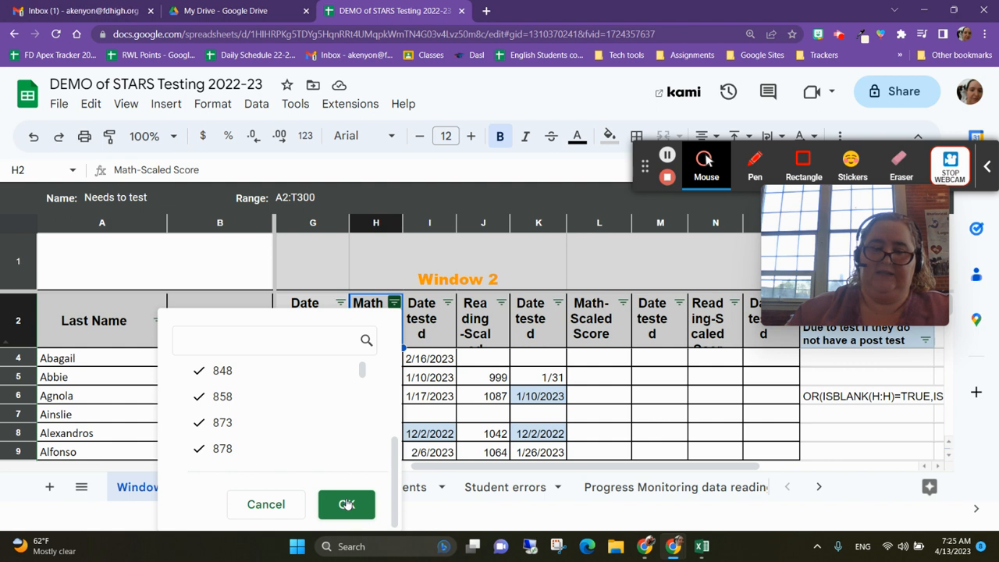
{"action": "left_click", "coordinate": [346, 504]}
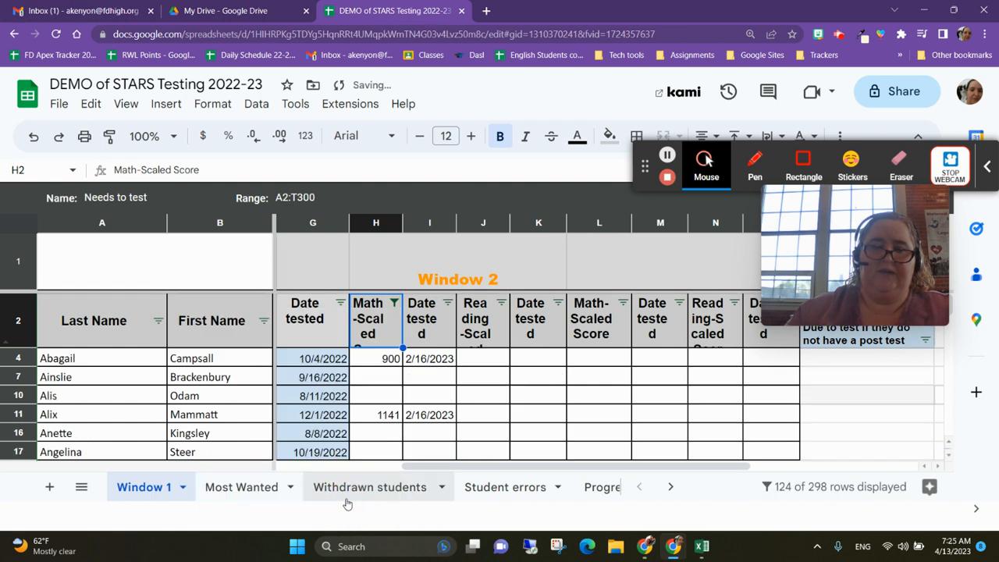
Review the filtered rows for missing Window 2 scores and look at the options for copying the filter view's link.
{"action": "left_click", "coordinate": [558, 410]}
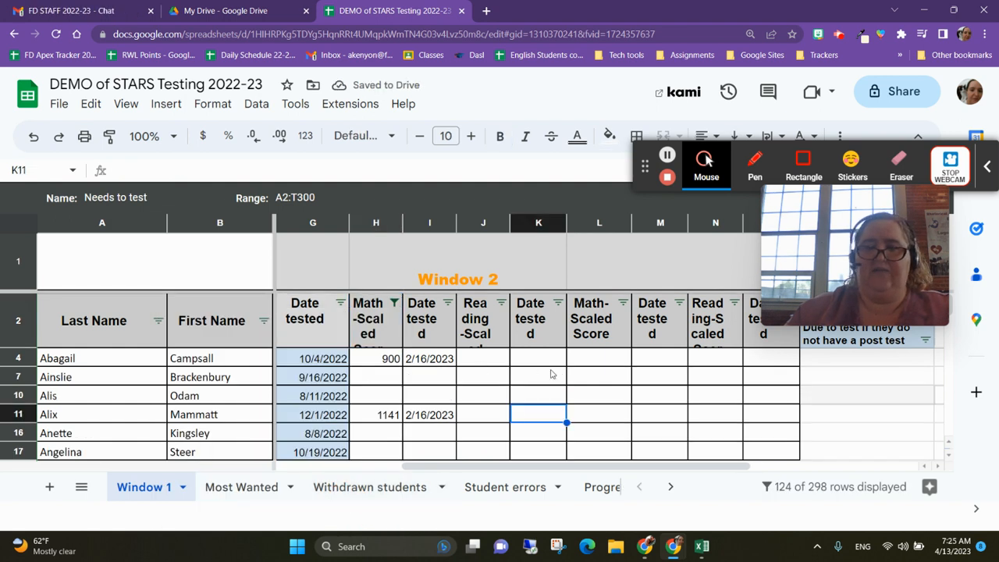
{"action": "scroll", "coordinate": [555, 375], "scroll_direction": "down", "scroll_amount": 3}
{"action": "scroll", "coordinate": [556, 377], "scroll_direction": "up", "scroll_amount": 3}
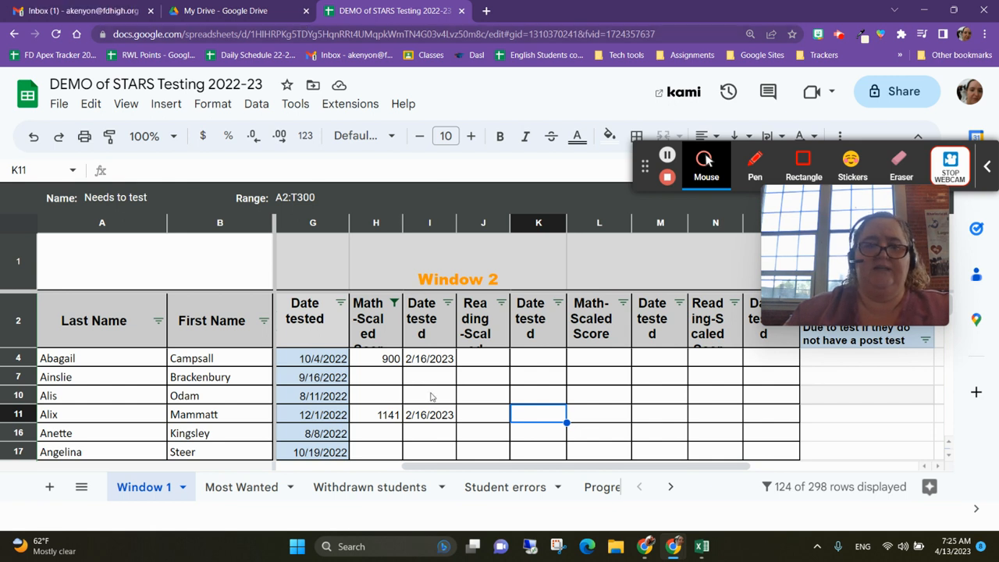
{"action": "right_click", "coordinate": [213, 38]}
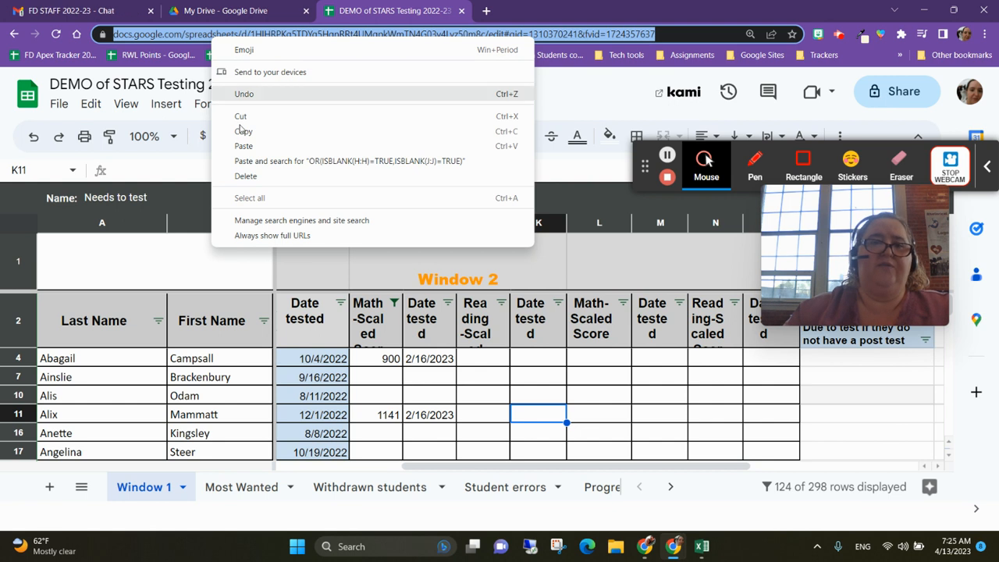
{"action": "left_click", "coordinate": [163, 417]}
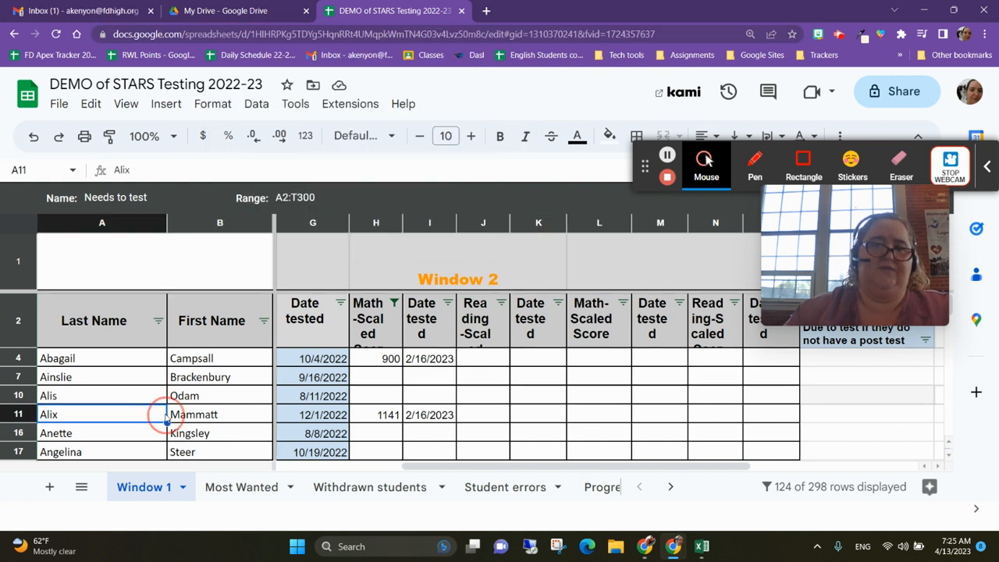
Leave the "Needs to test" filter view by switching to None and look over the unfiltered Window 2 scores.
{"action": "left_click", "coordinate": [254, 105]}
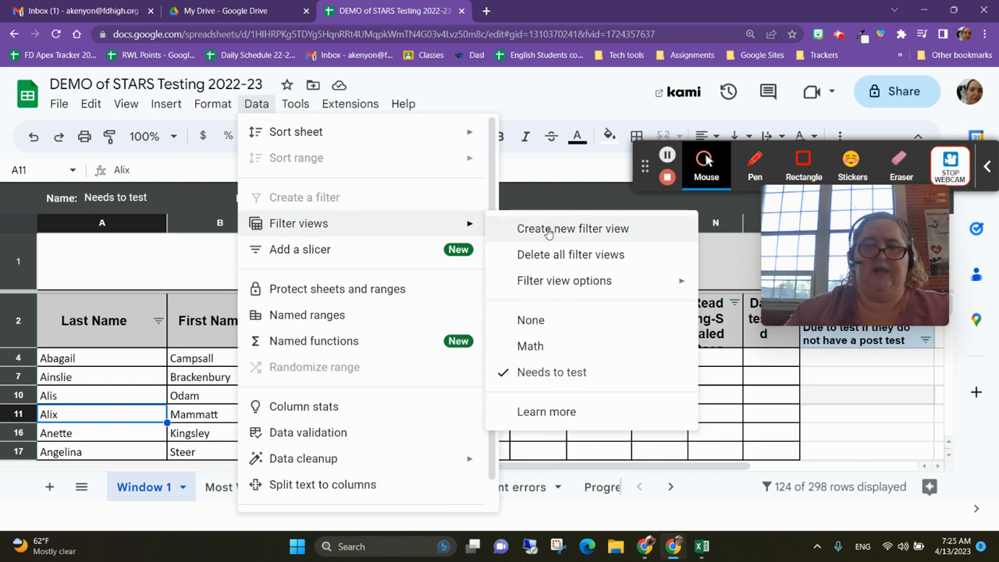
{"action": "left_click", "coordinate": [530, 320]}
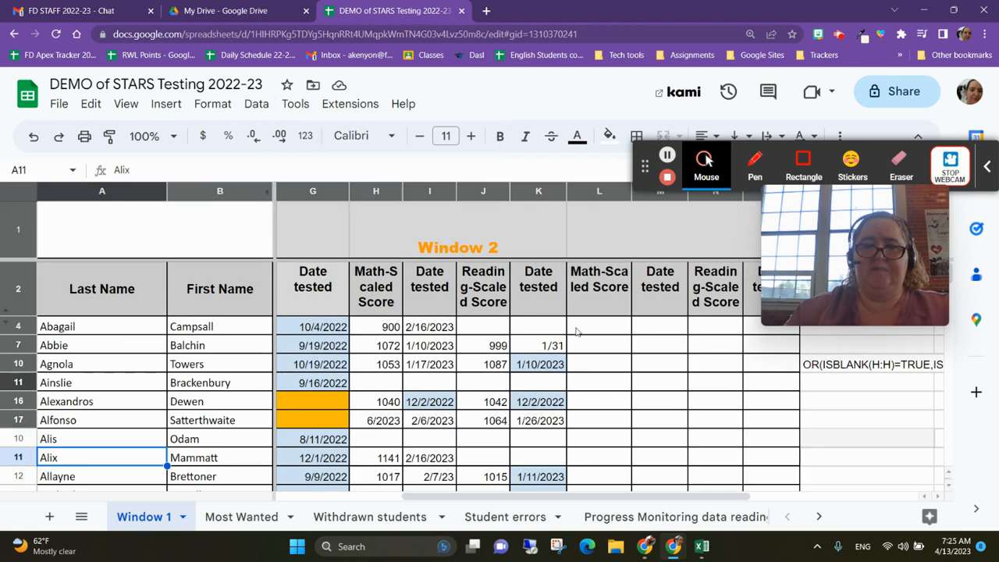
{"action": "left_click", "coordinate": [503, 348]}
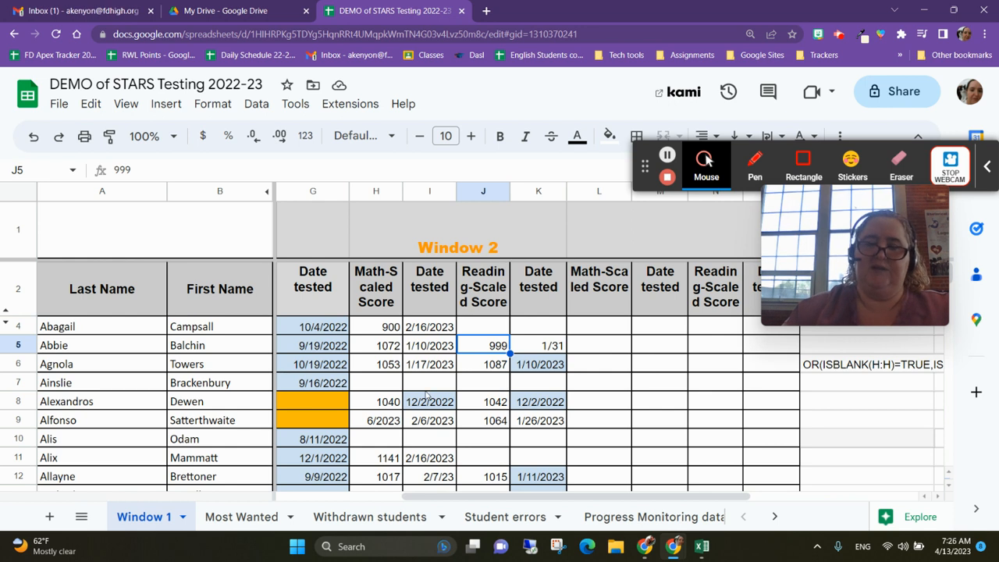
{"action": "left_click", "coordinate": [538, 383]}
{"action": "scroll", "coordinate": [538, 384], "scroll_direction": "down", "scroll_amount": 1}
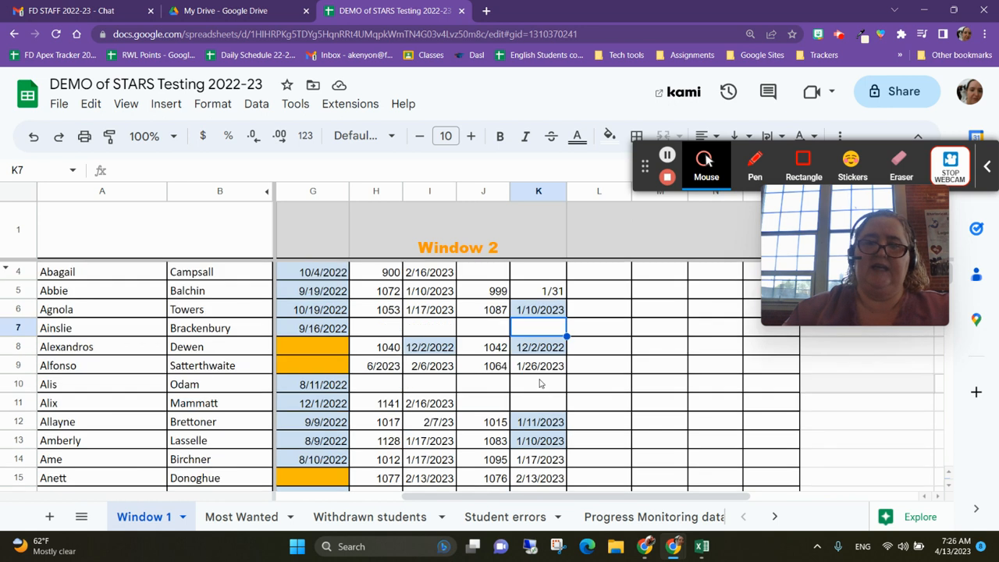
{"action": "scroll", "coordinate": [538, 384], "scroll_direction": "up", "scroll_amount": 1}
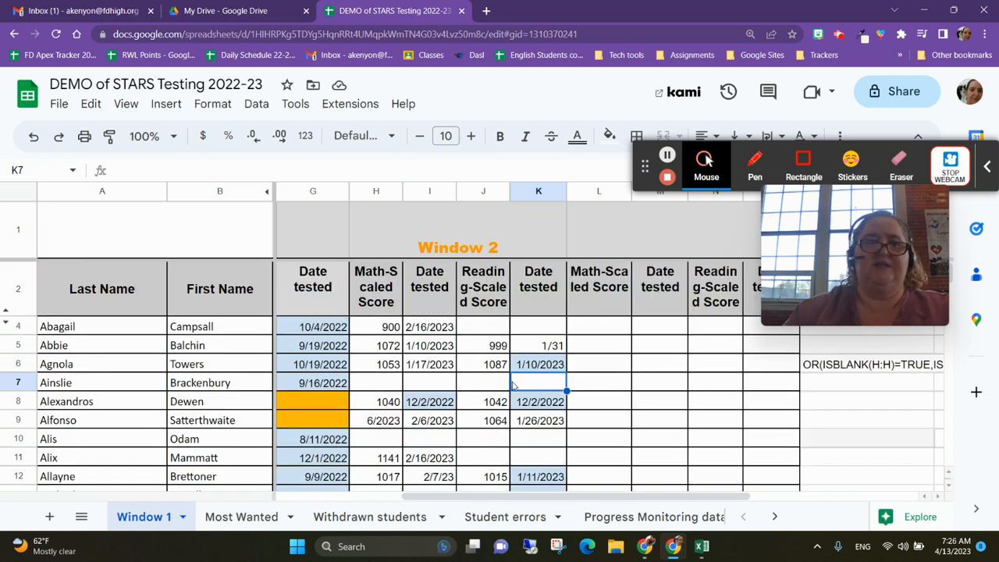